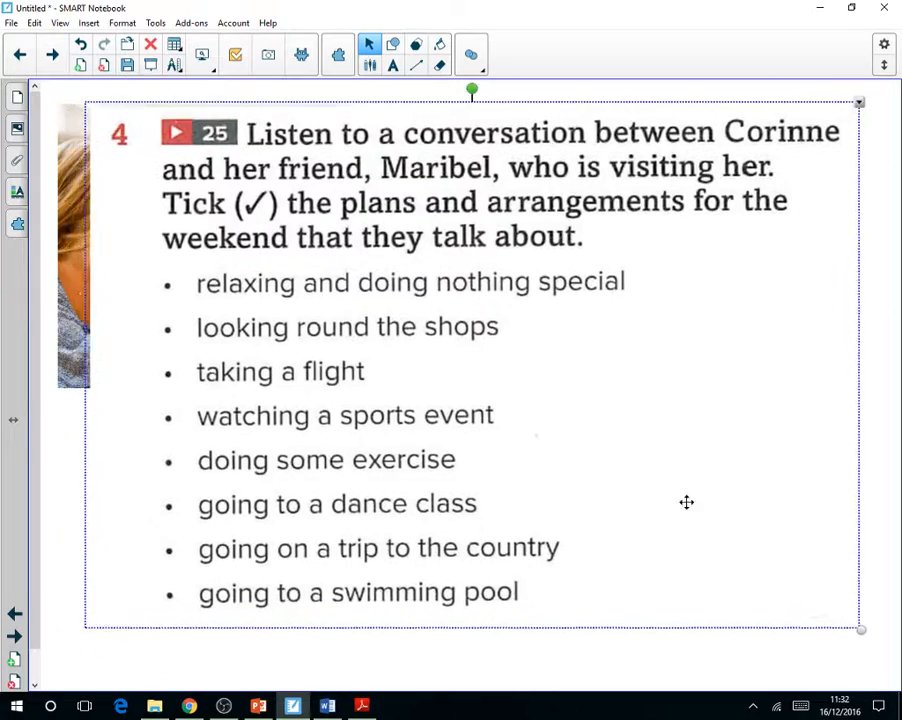
Step: Shrink the exercise 4 image, move it beside the photo of the two women, and enlarge it to reach the page edge
left_click_drag(828, 634, 558, 458)
left_click_drag(296, 338, 577, 318)
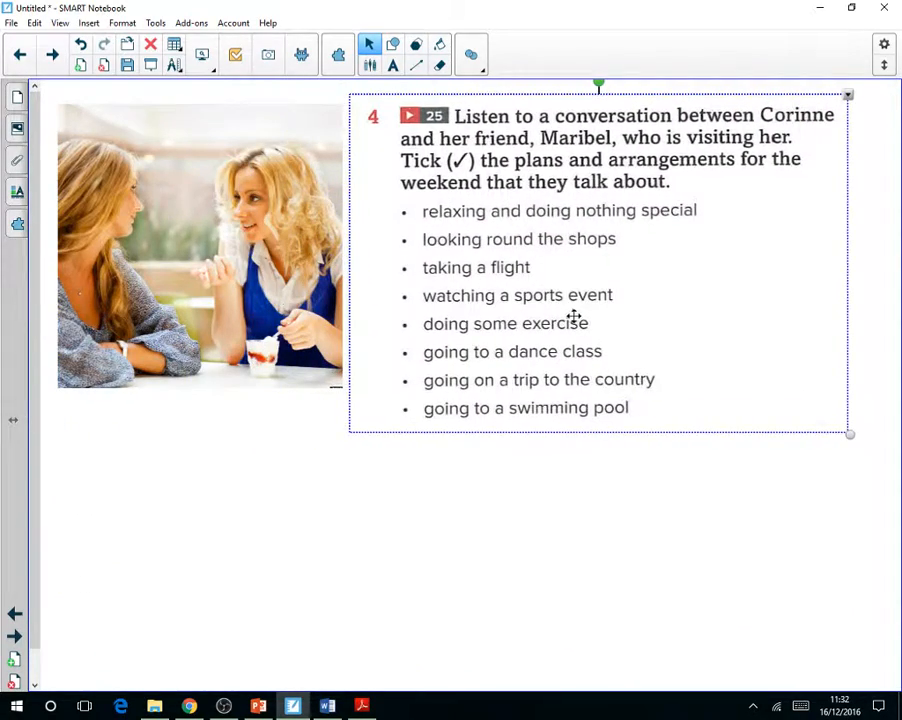
left_click_drag(852, 434, 891, 486)
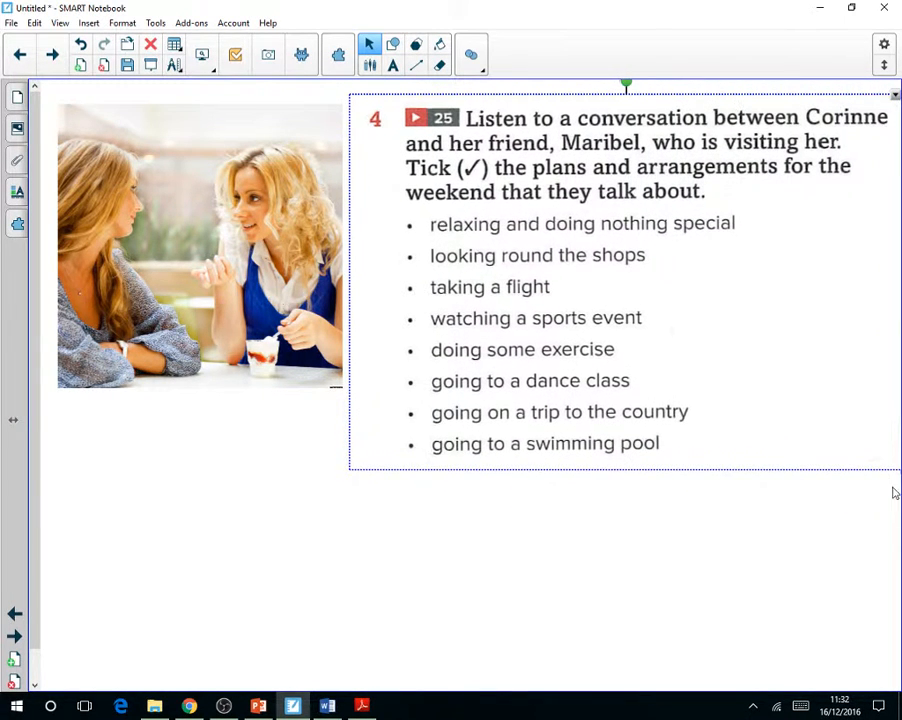
left_click(652, 587)
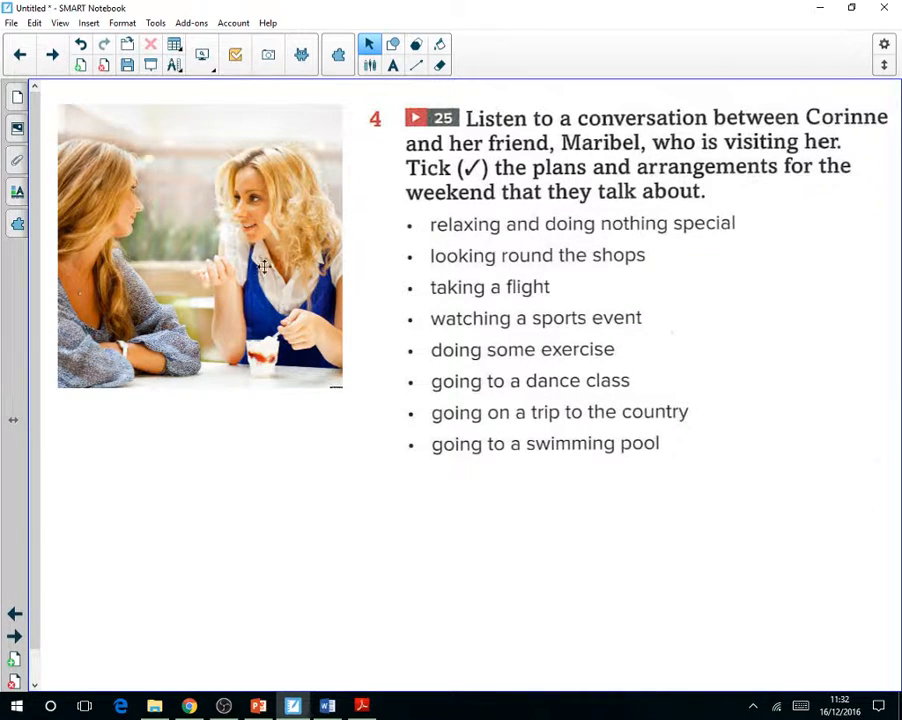
Step: Rework the exercise 4 image's position and size so it fills the space beside the photo from the page's upper edge
left_click(545, 272)
left_click_drag(567, 303, 257, 288)
left_click_drag(588, 455, 491, 366)
left_click_drag(165, 272, 470, 275)
left_click_drag(785, 383, 893, 470)
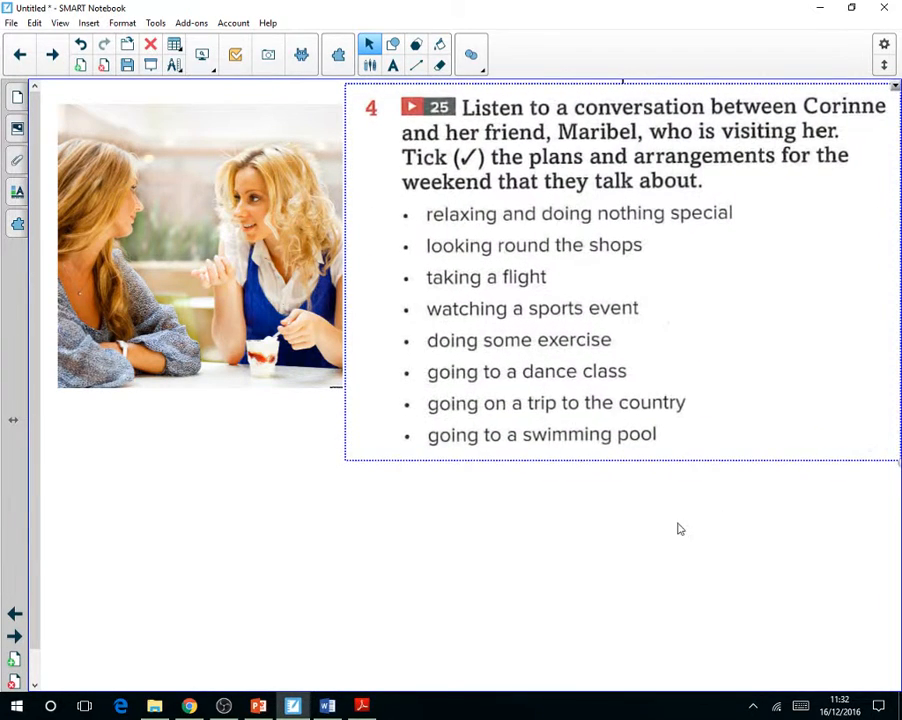
left_click(668, 539)
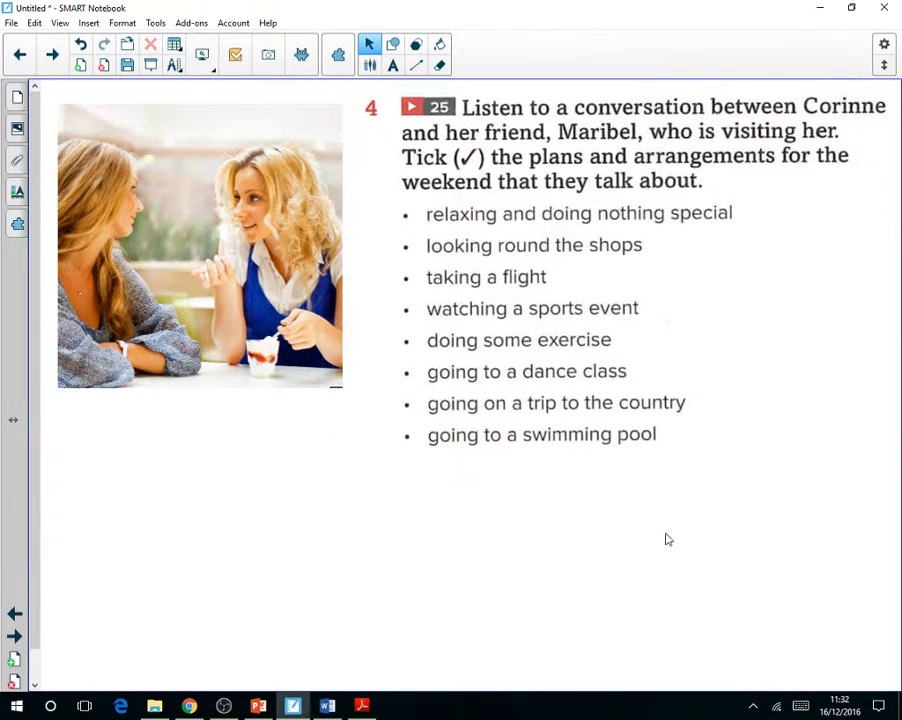
left_click(362, 705)
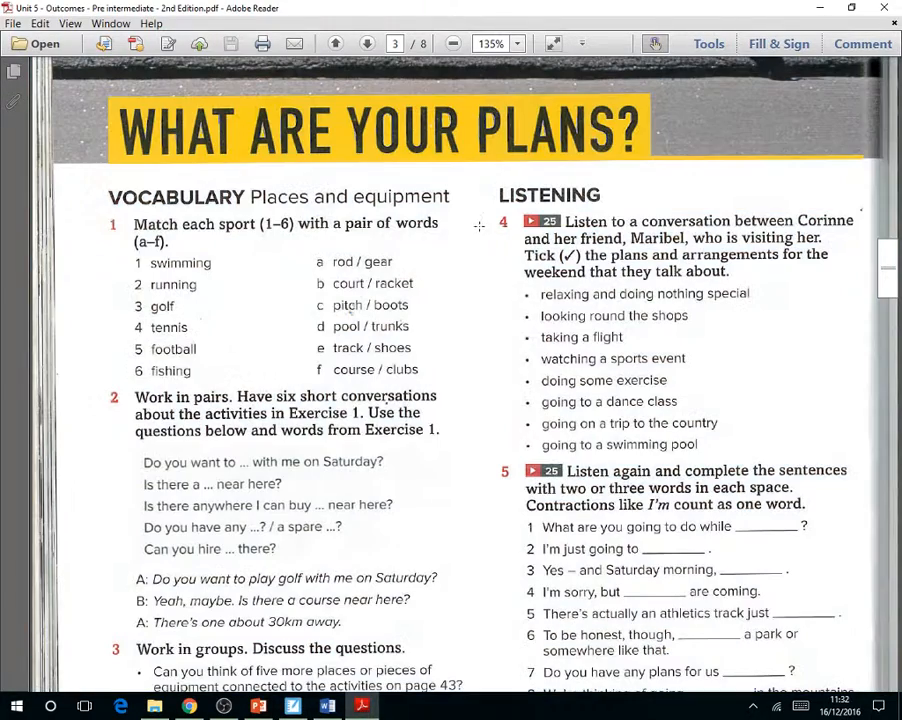
left_click_drag(477, 203, 860, 456)
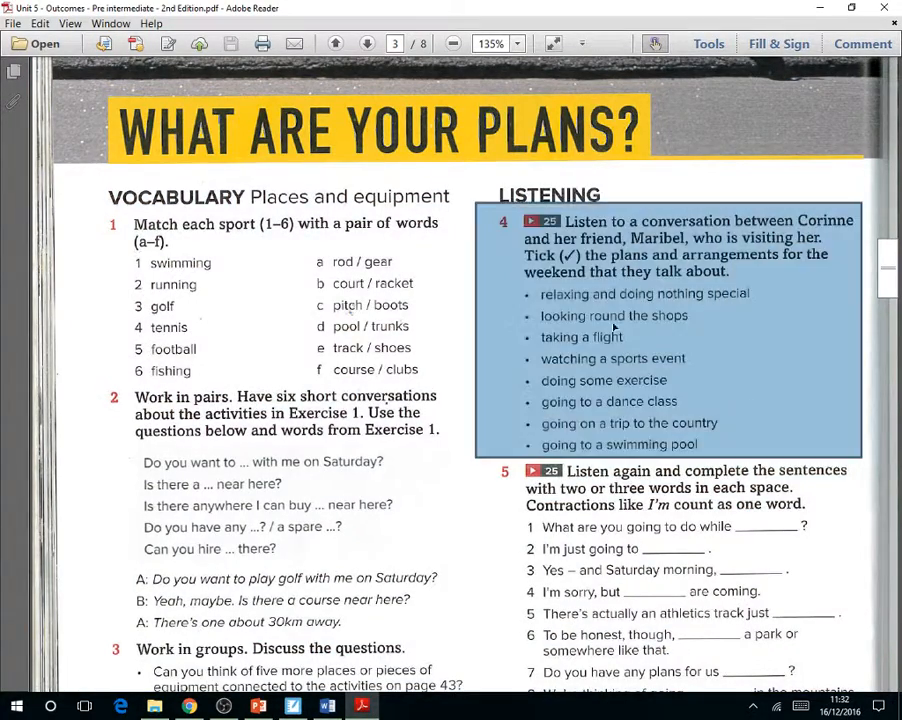
right_click(541, 305)
left_click(458, 550)
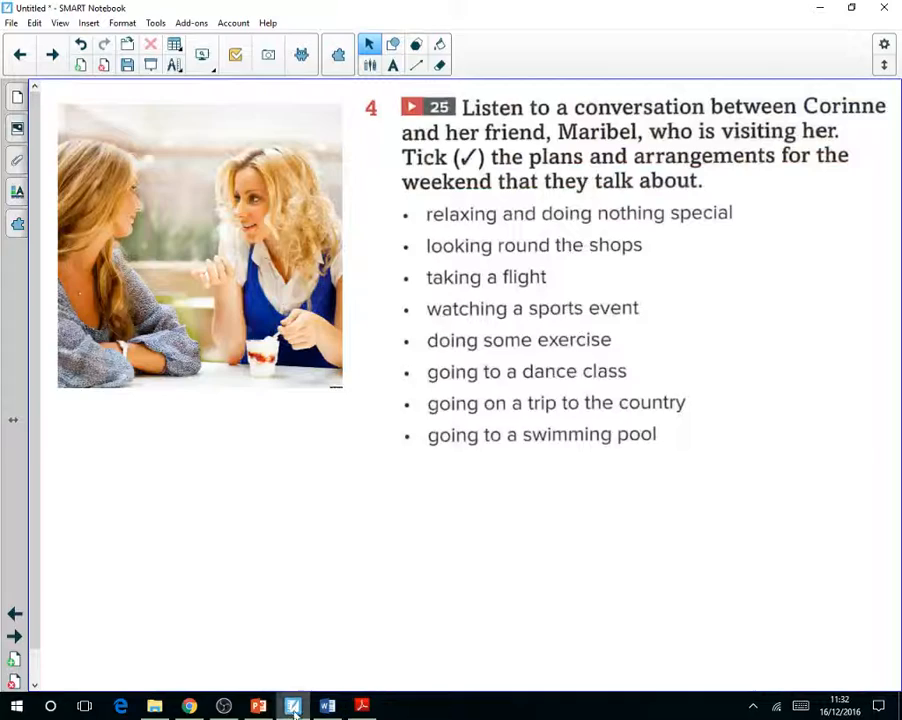
right_click(269, 500)
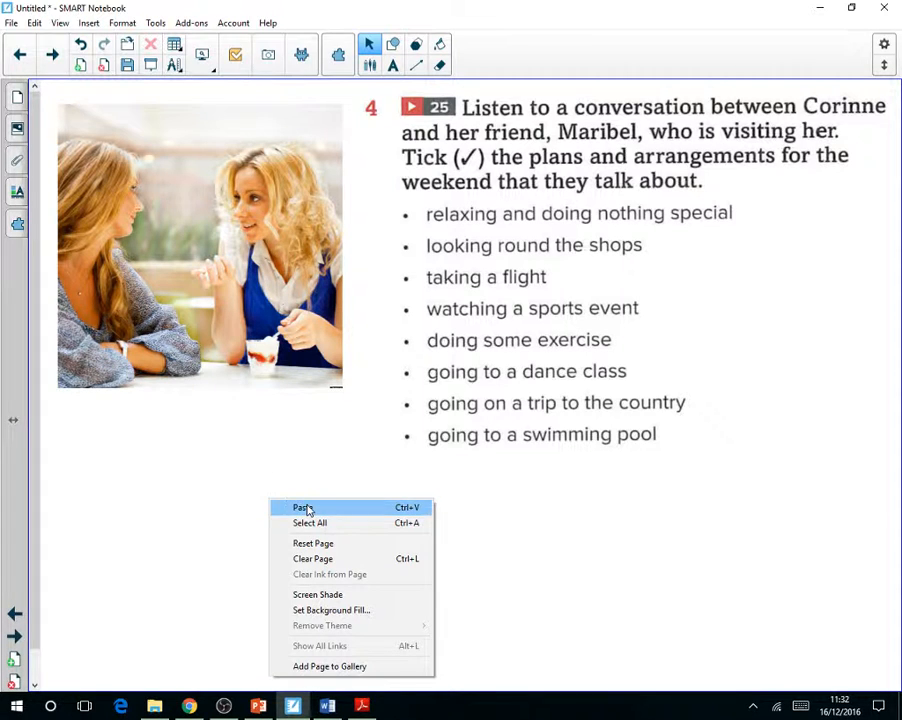
left_click(268, 463)
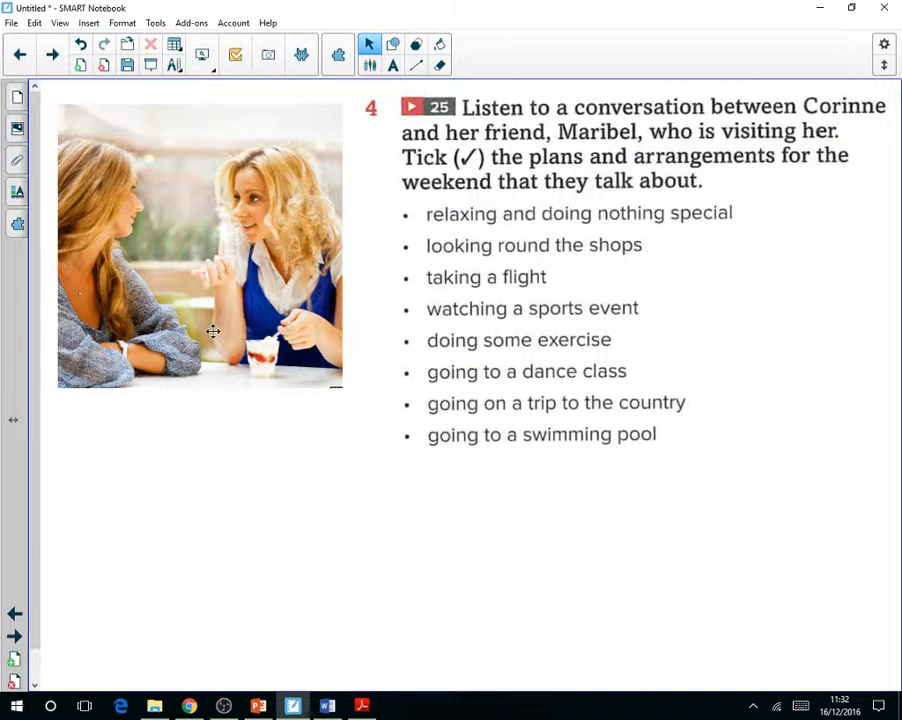
Step: Go to the next notebook page and bring up exercise 5 in the Adobe Reader PDF
left_click(52, 56)
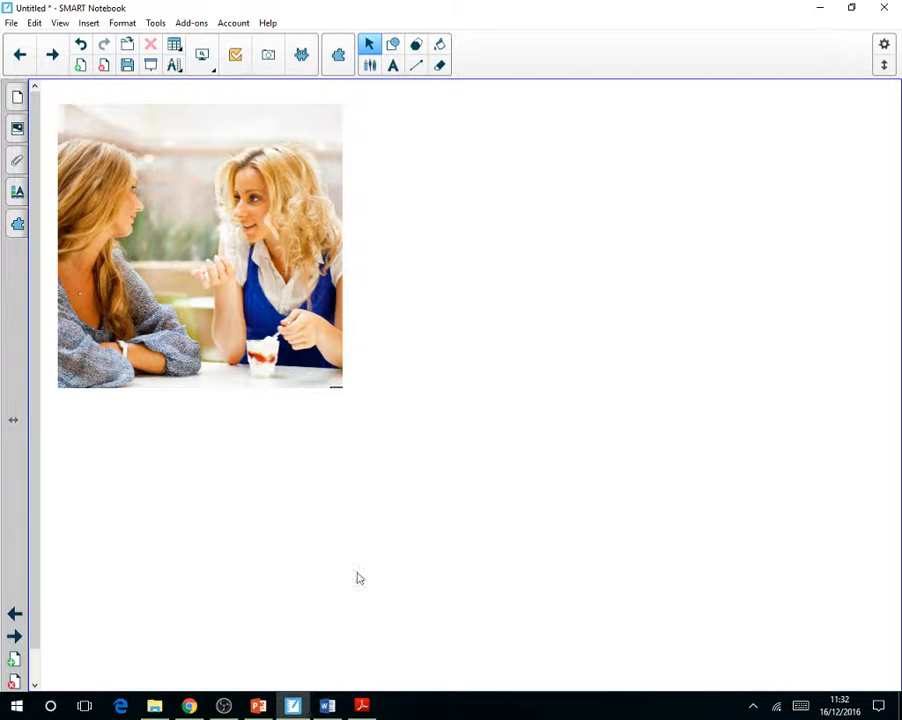
left_click(361, 705)
scroll(549, 377, "down", 3)
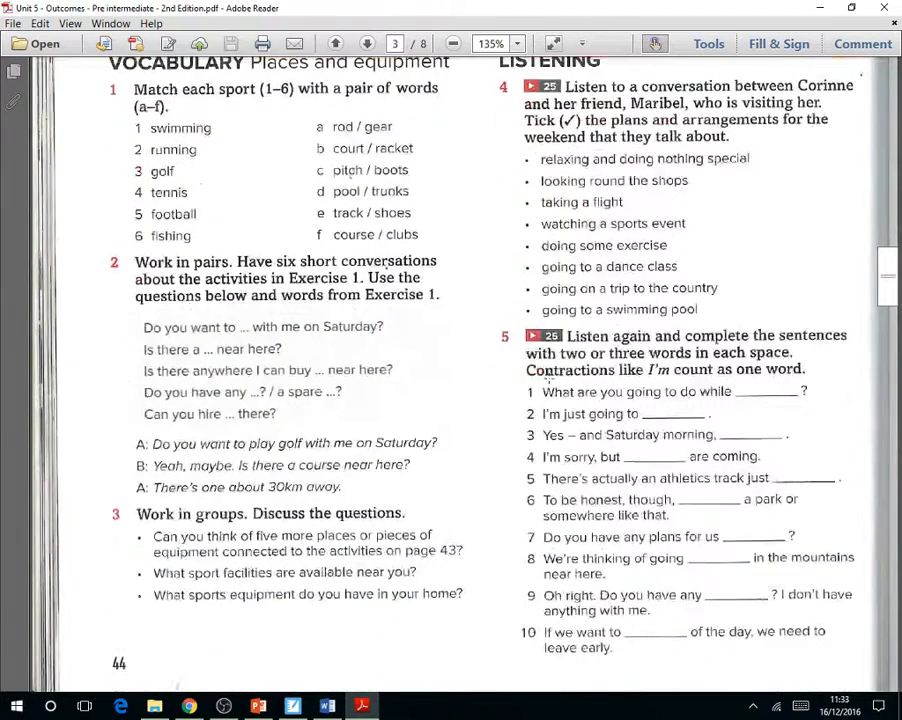
scroll(550, 377, "down", 2)
left_click_drag(493, 255, 868, 599)
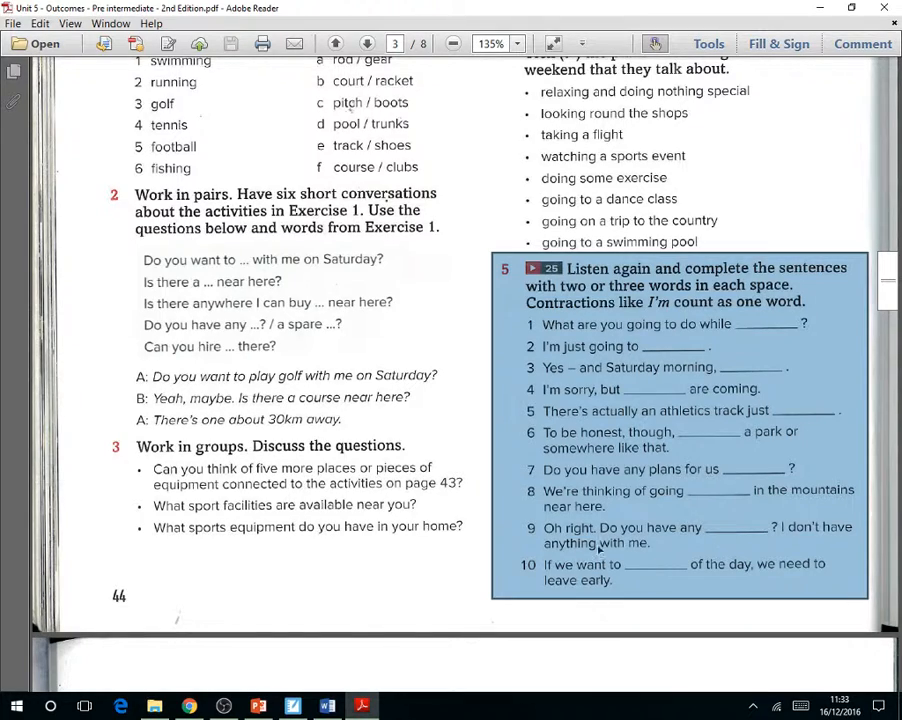
left_click(459, 573)
left_click(459, 573)
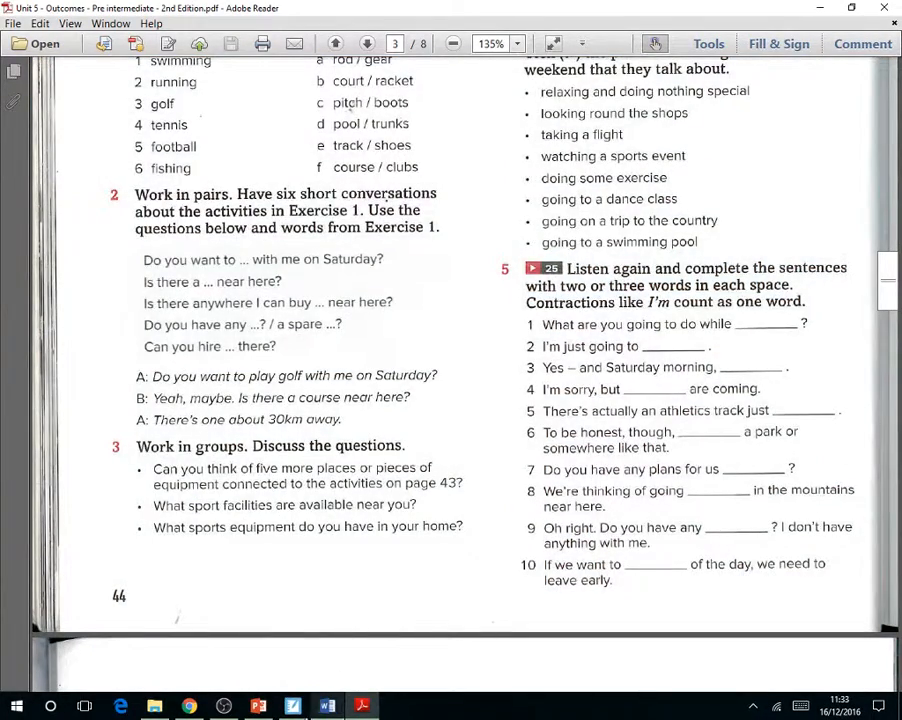
Step: Open the Screen Capture tool from SMART Notebook and bring it in front of exercise 5 in the Adobe Reader PDF
left_click(294, 709)
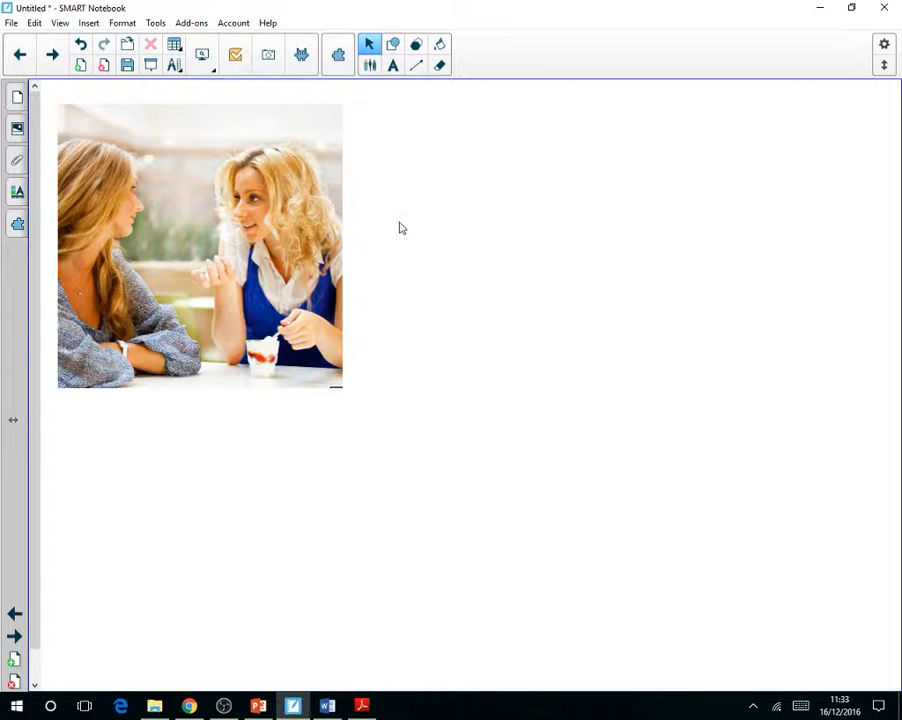
left_click(269, 57)
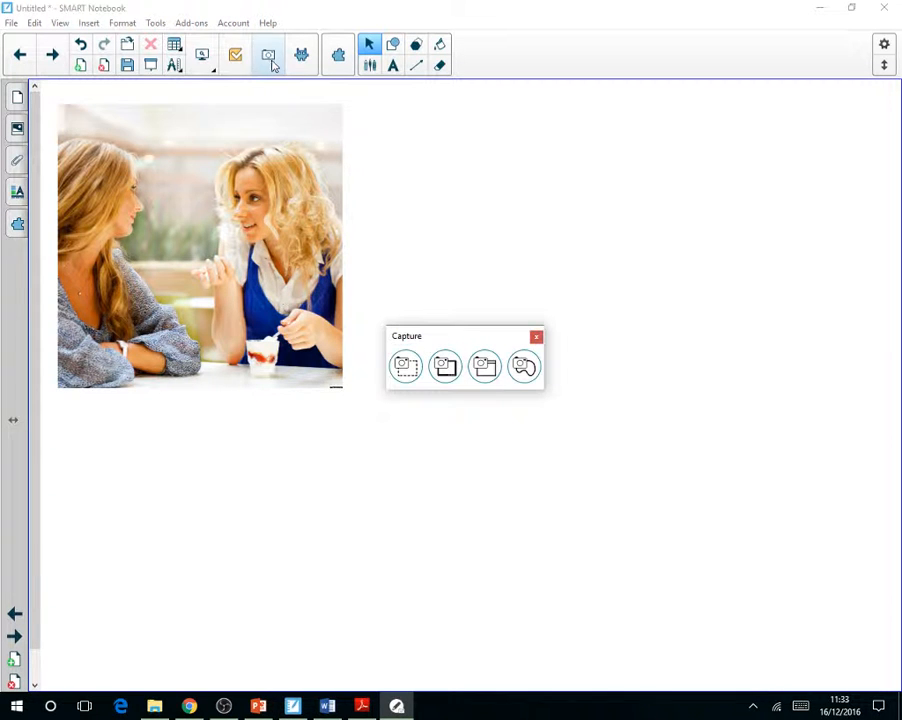
left_click_drag(460, 340, 572, 390)
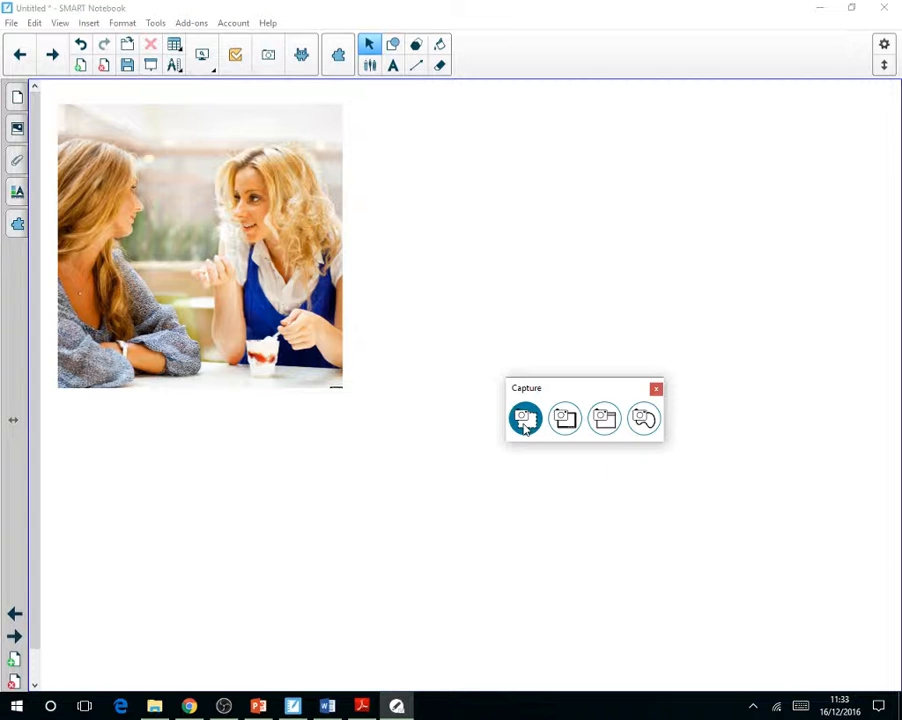
left_click(362, 706)
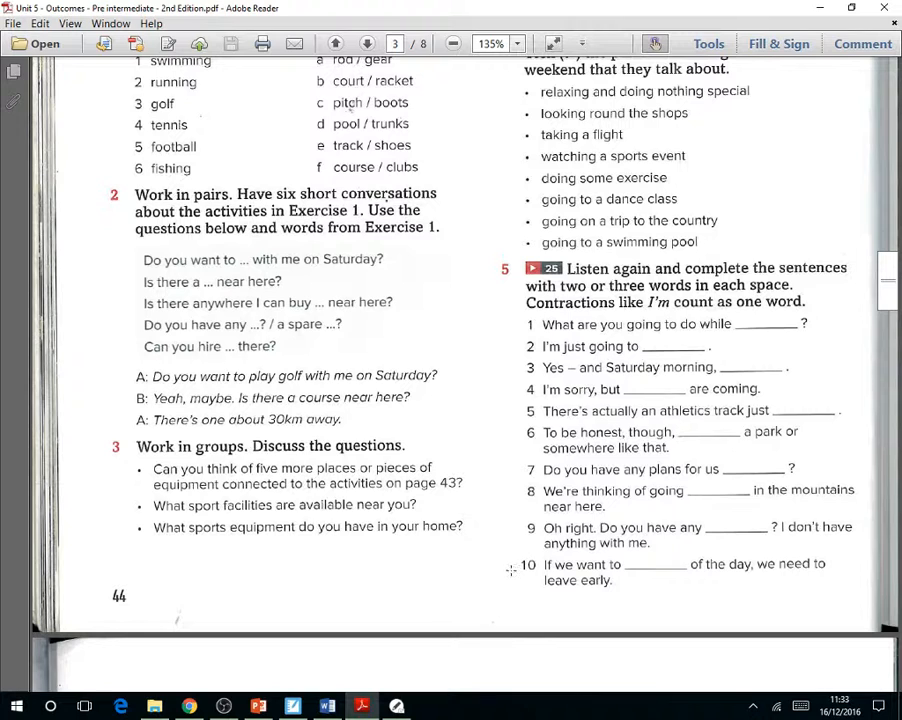
left_click(398, 708)
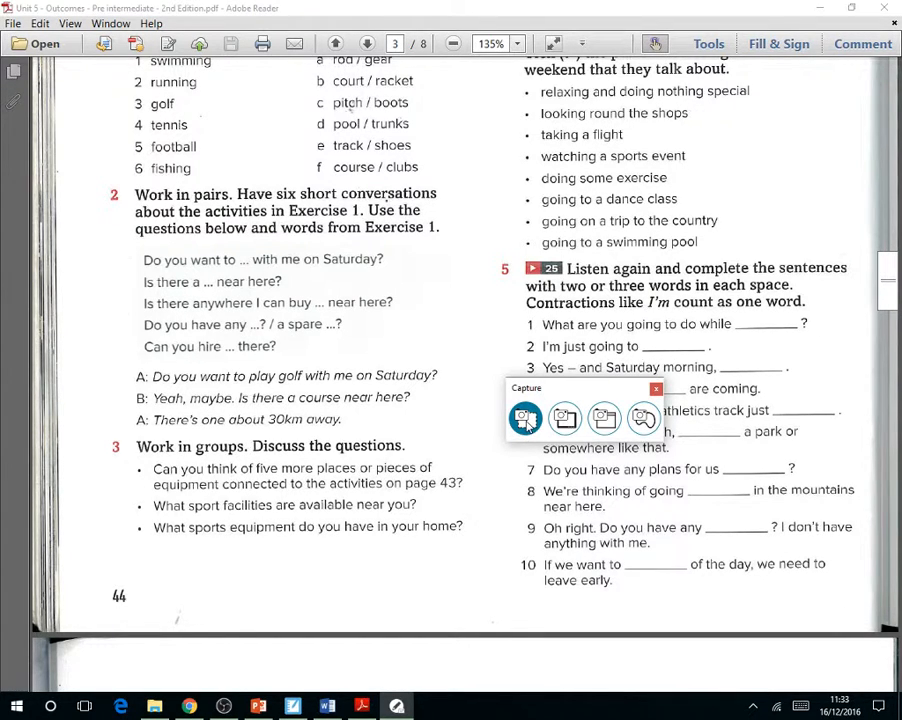
Step: Capture the rectangular area around exercise 5, from its instructions to sentence 10, and send it to the clipboard
left_click(525, 418)
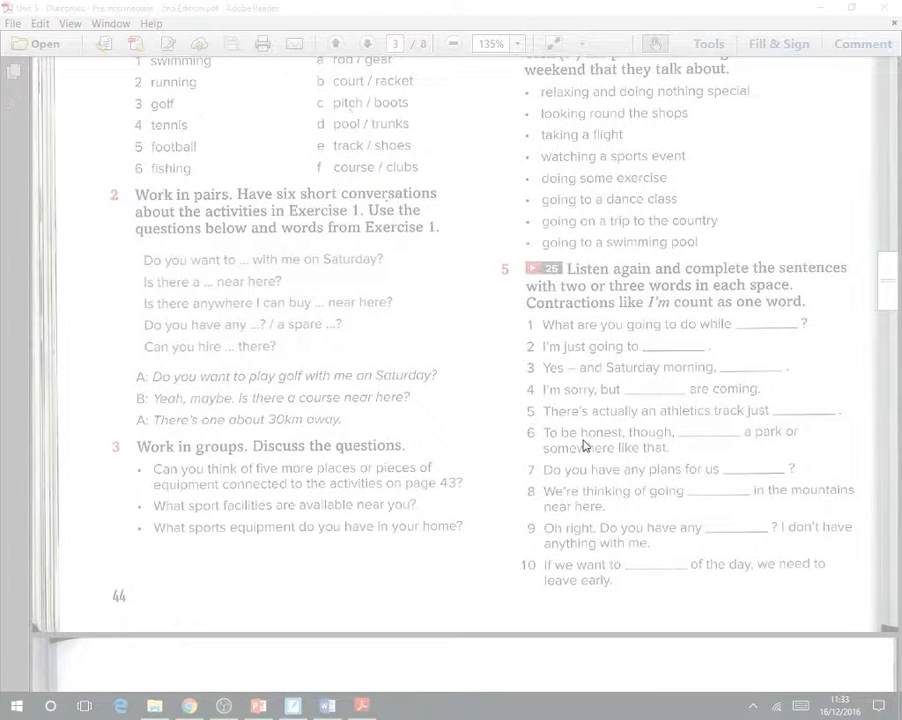
left_click_drag(517, 259, 864, 598)
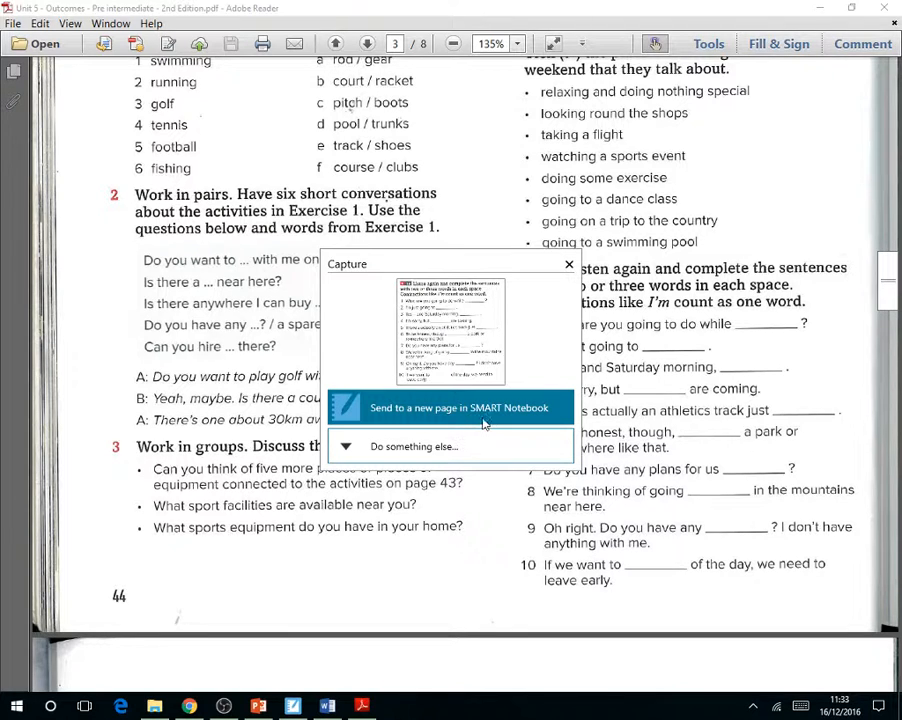
left_click(390, 450)
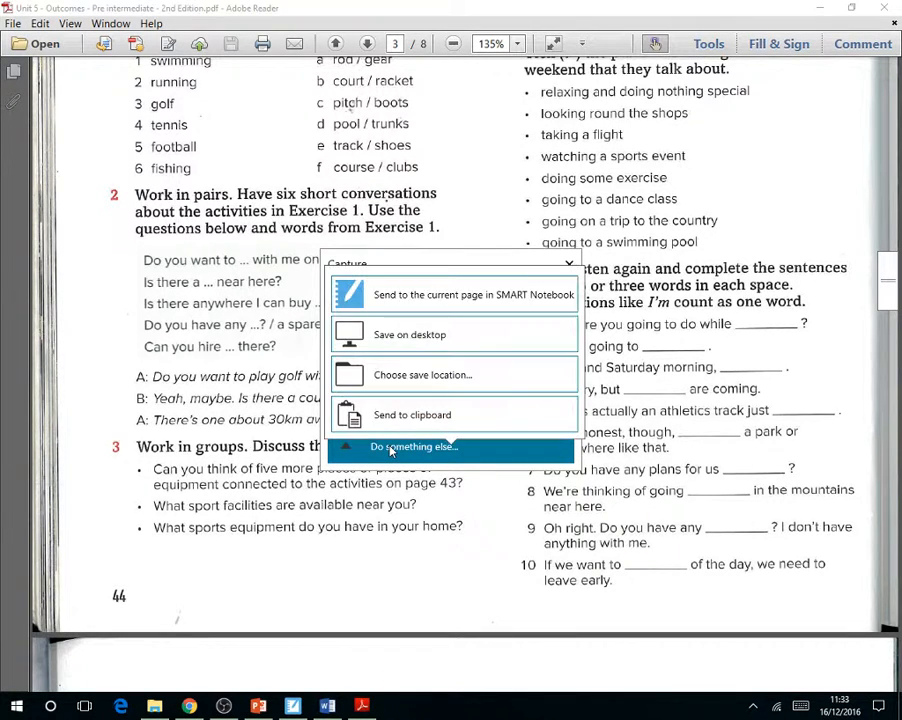
left_click(453, 418)
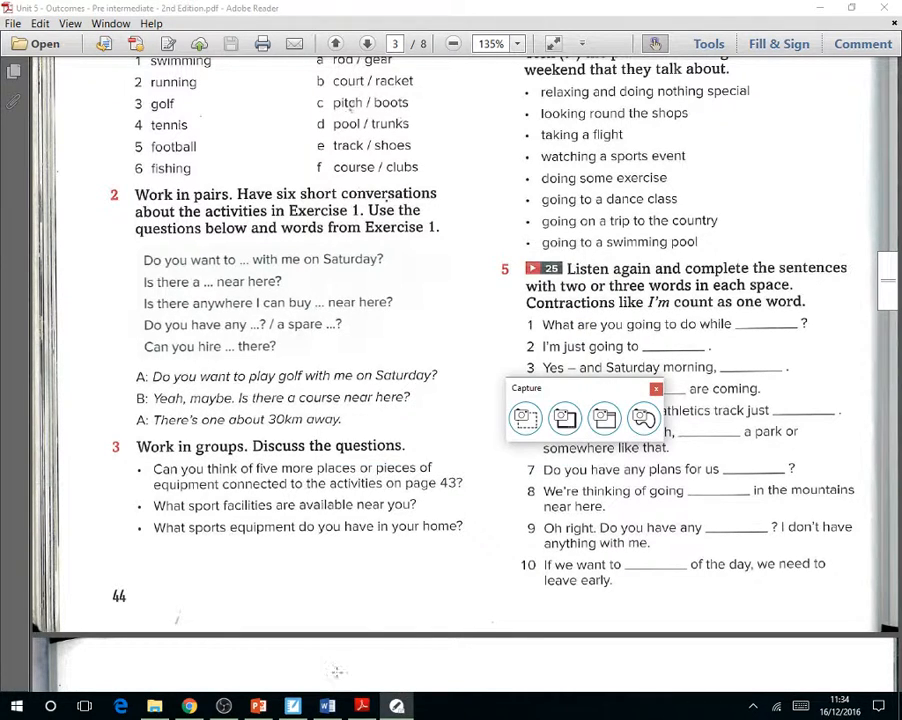
Step: Paste the captured exercise 5 onto the SMART Notebook page and move it beside the photo of the two women
left_click(293, 706)
right_click(490, 164)
left_click(537, 172)
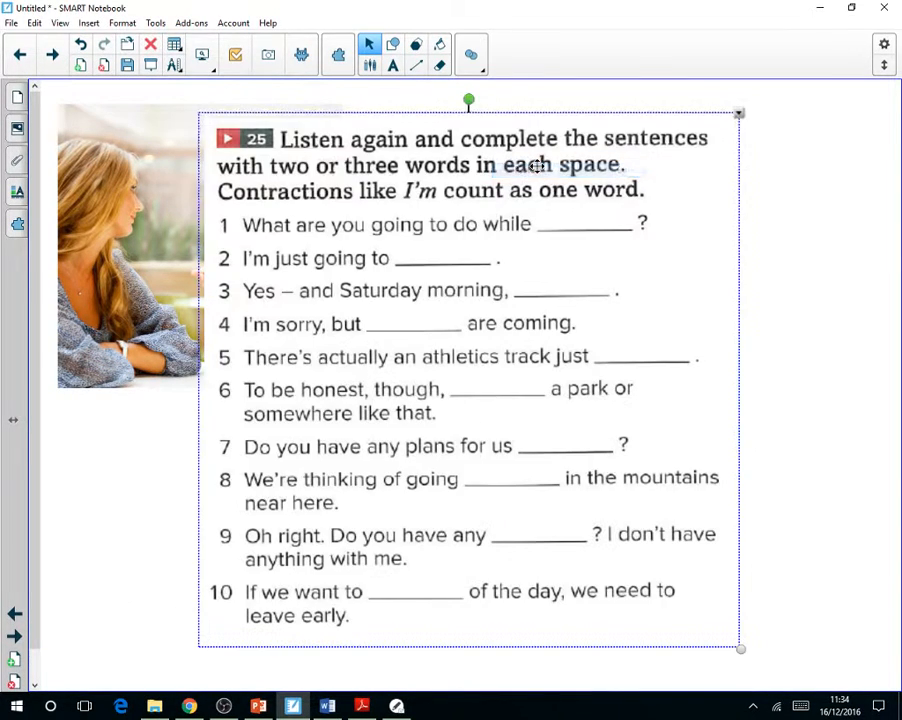
left_click_drag(382, 344, 547, 329)
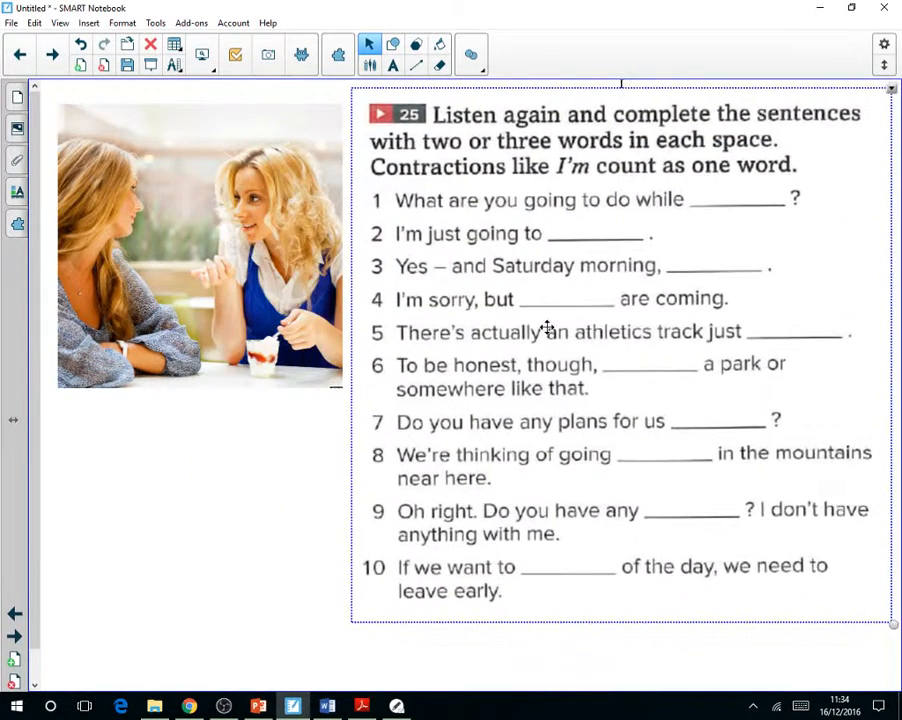
left_click(163, 488)
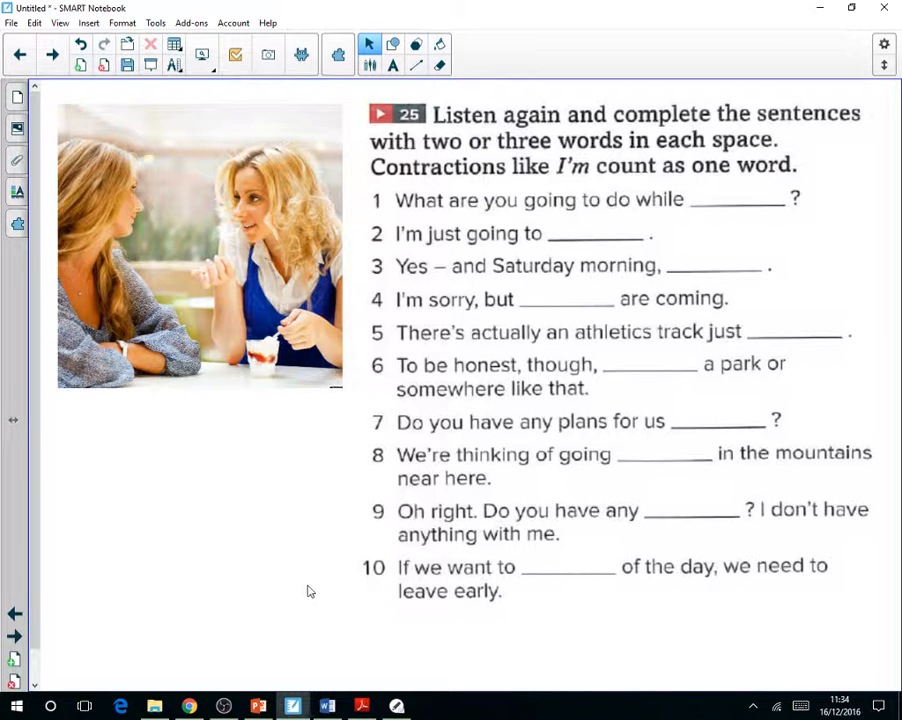
Step: Paste the exercise 5 capture into the blank Word document and scale the image down proportionally
left_click(327, 706)
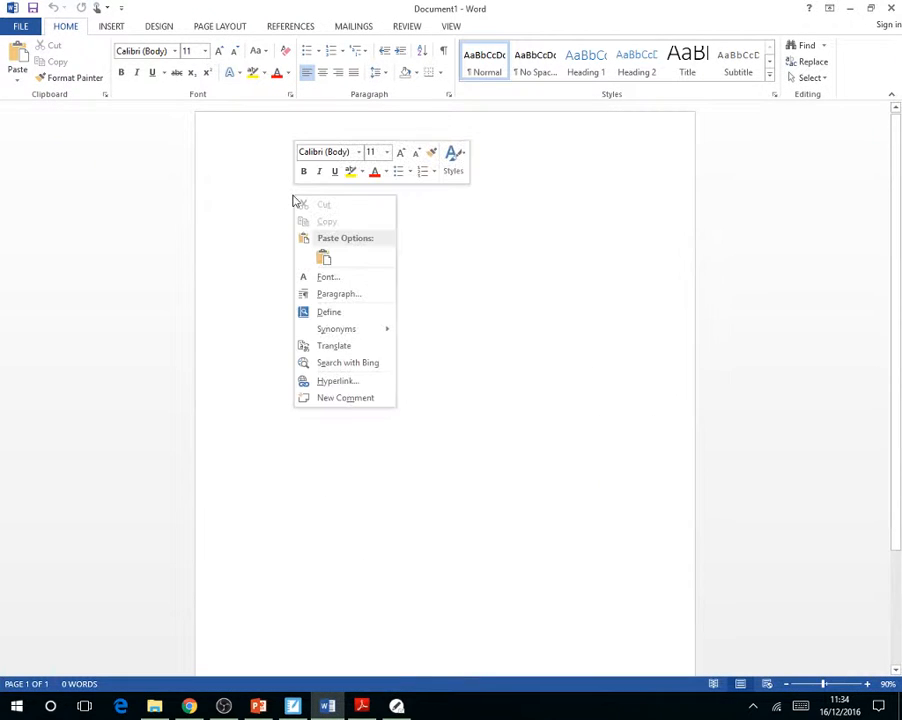
left_click(320, 256)
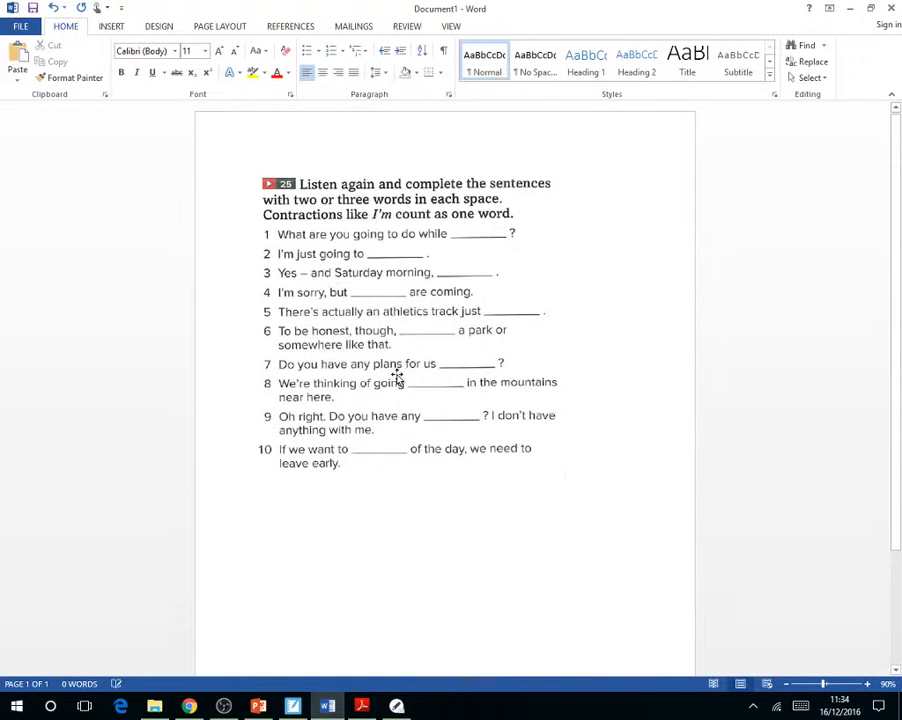
left_click(478, 454)
left_click_drag(561, 477, 493, 384)
left_click(576, 397)
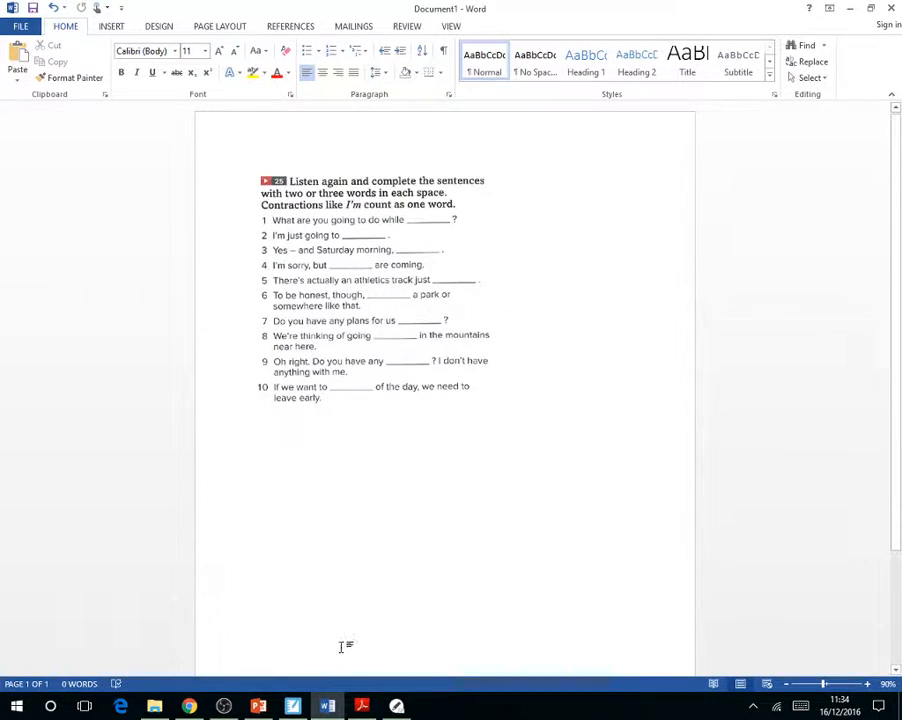
Step: Return to SMART Notebook, look back at the previous exercise page, and go on to the next page containing only the photo
left_click(293, 706)
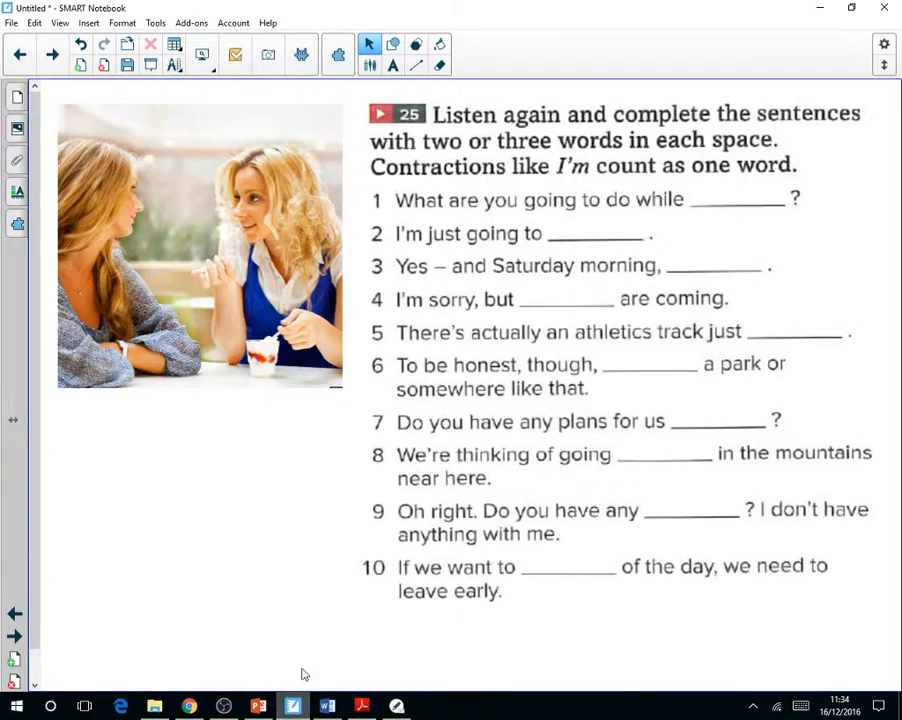
left_click(19, 56)
left_click(52, 55)
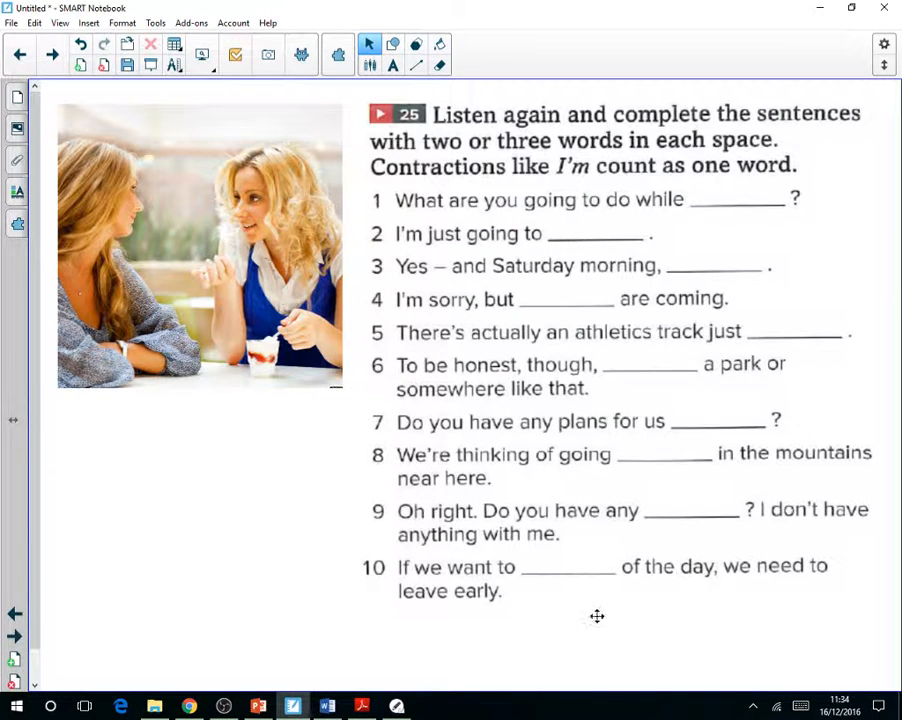
left_click(53, 56)
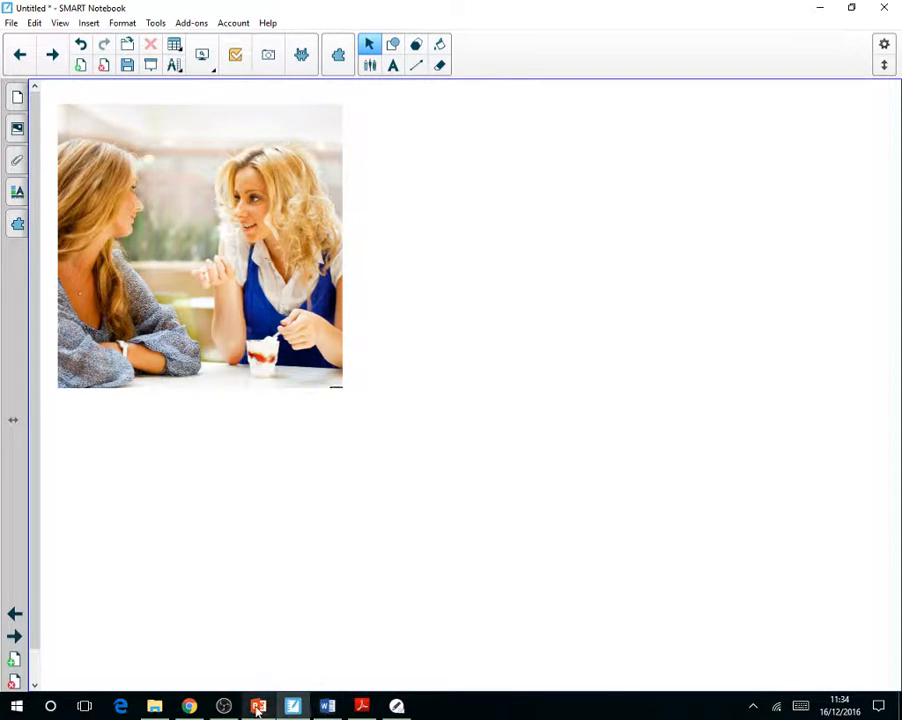
Step: Switch to the PDF at exercise 6 on page 4, search Windows for "snipping" and launch Snipping Tool
left_click(359, 706)
scroll(425, 455, "down", 10)
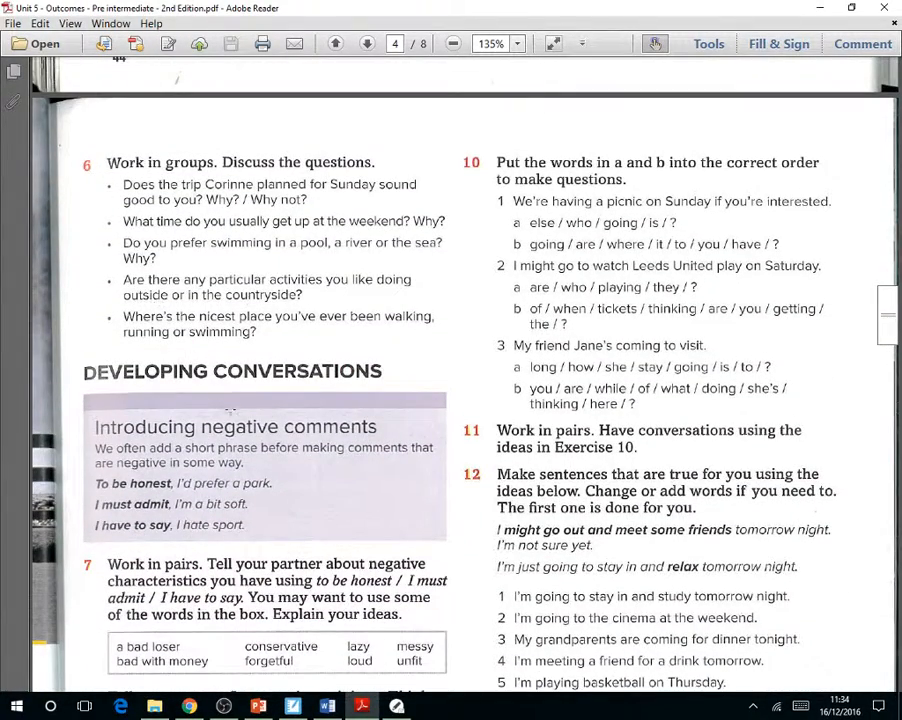
left_click(51, 706)
left_click(53, 707)
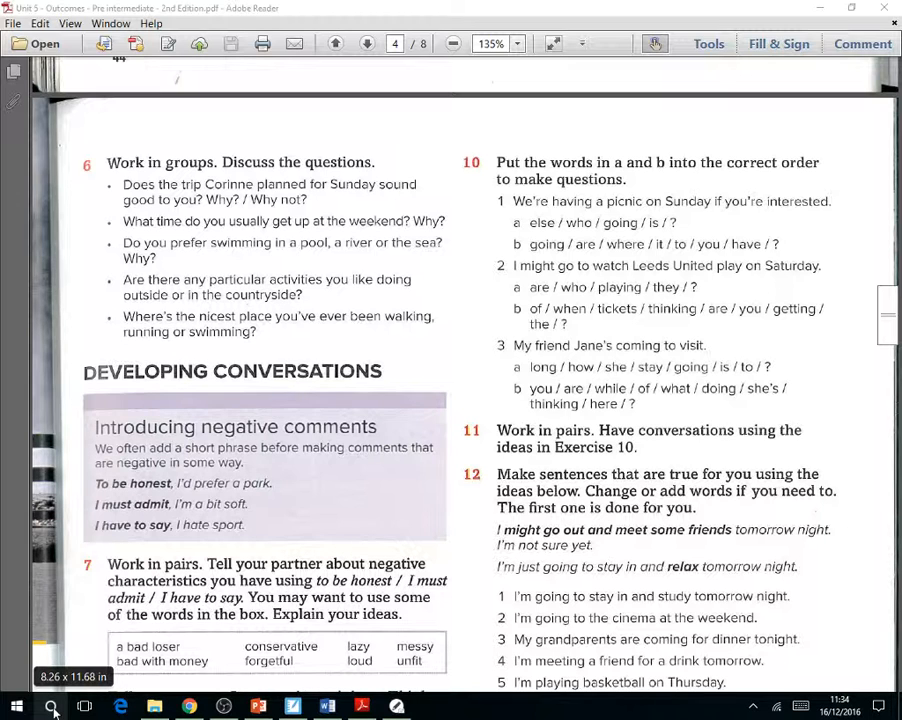
left_click(52, 707)
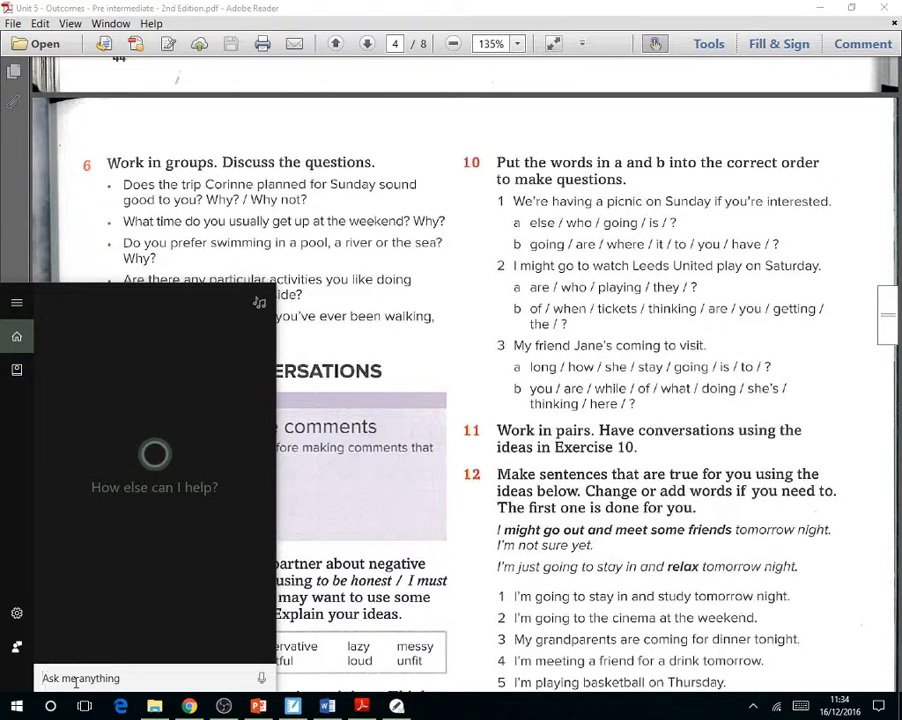
type("snipping")
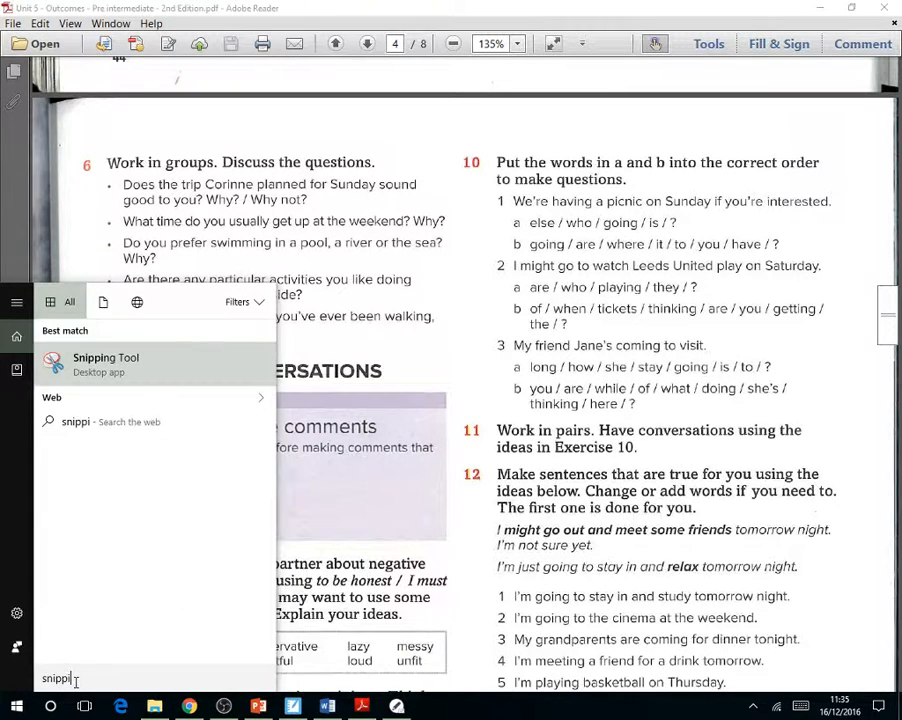
left_click(106, 363)
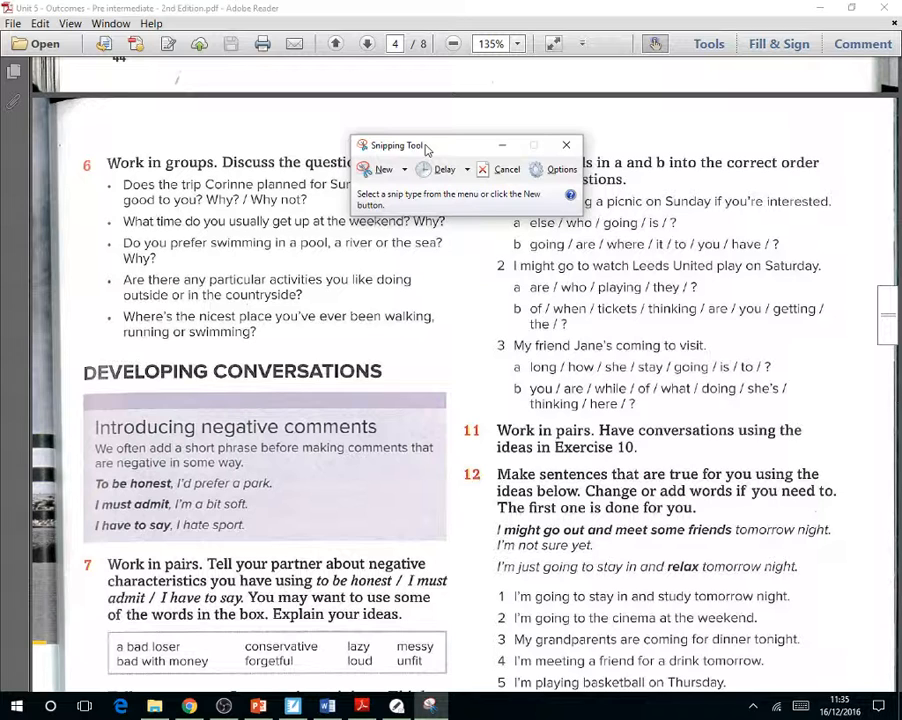
Step: Snip the exercise 6 instruction and its five discussion questions from the PDF and copy the snip
left_click(378, 176)
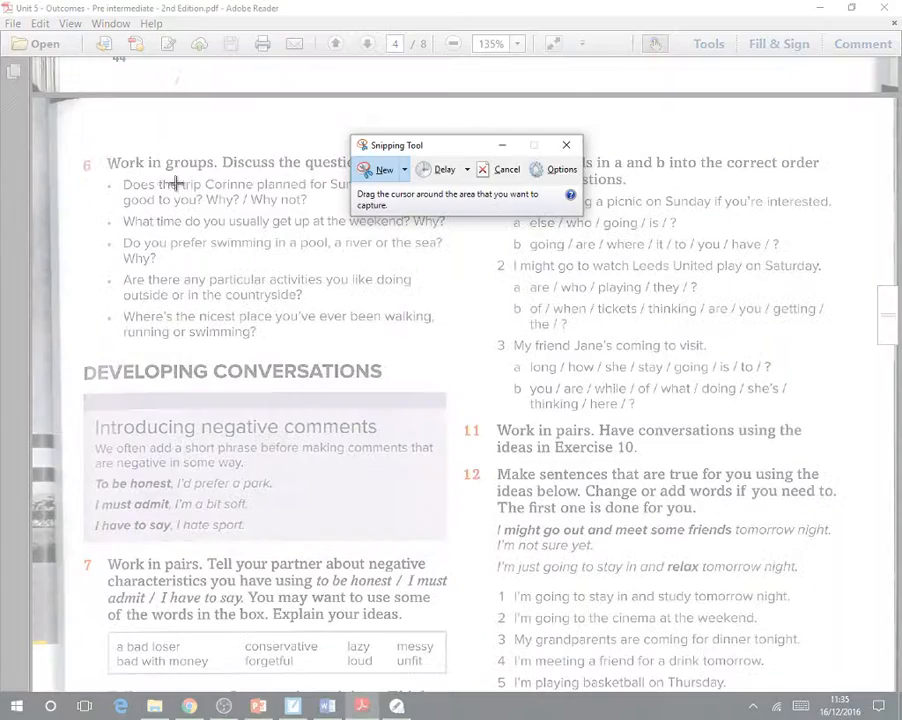
left_click_drag(95, 147, 452, 352)
left_click_drag(268, 38, 525, 100)
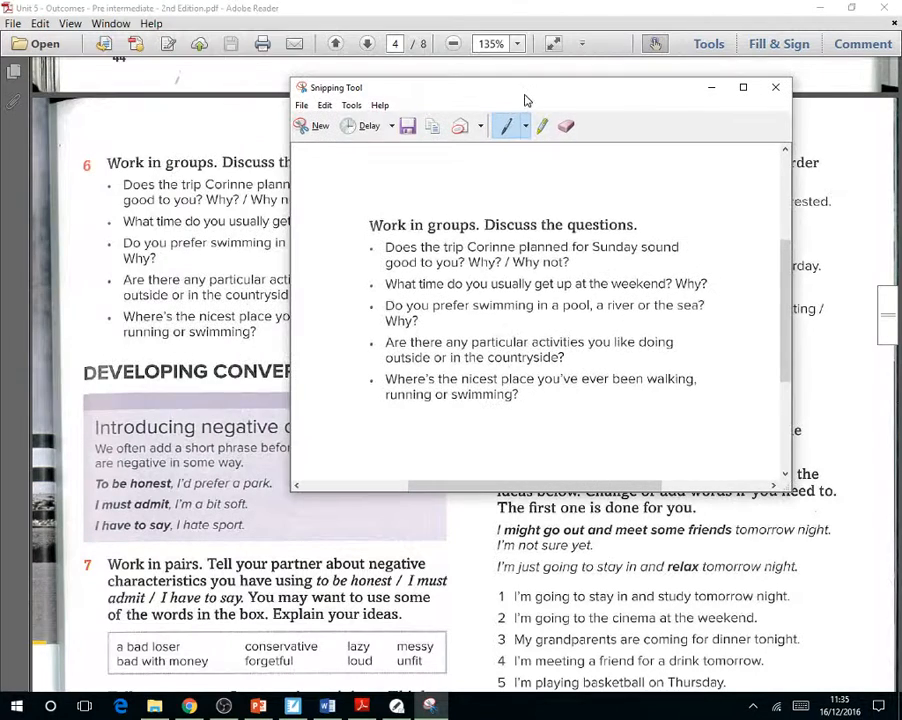
right_click(342, 268)
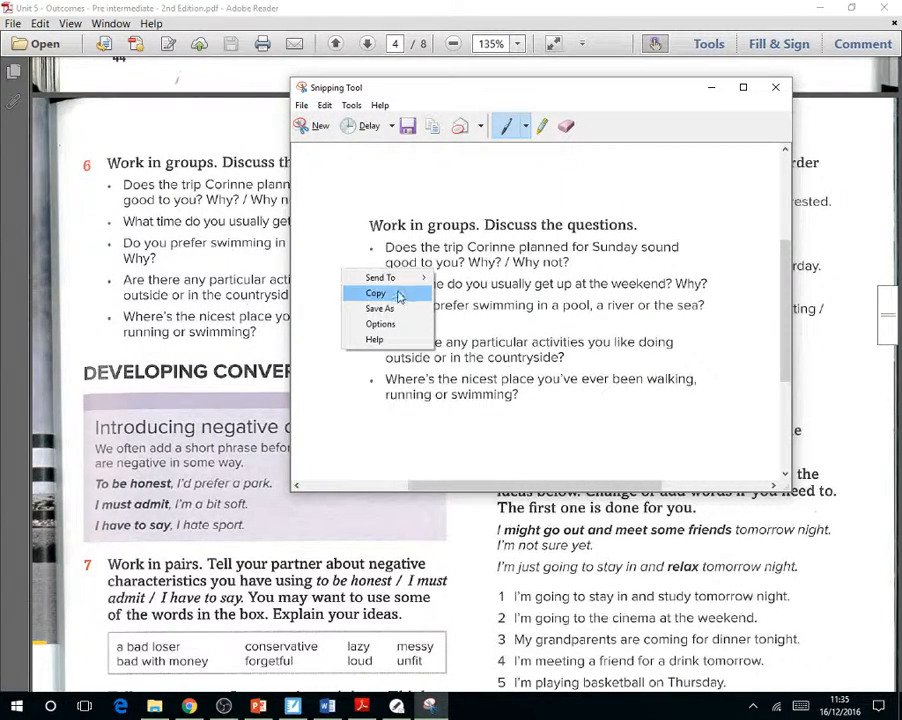
left_click(377, 293)
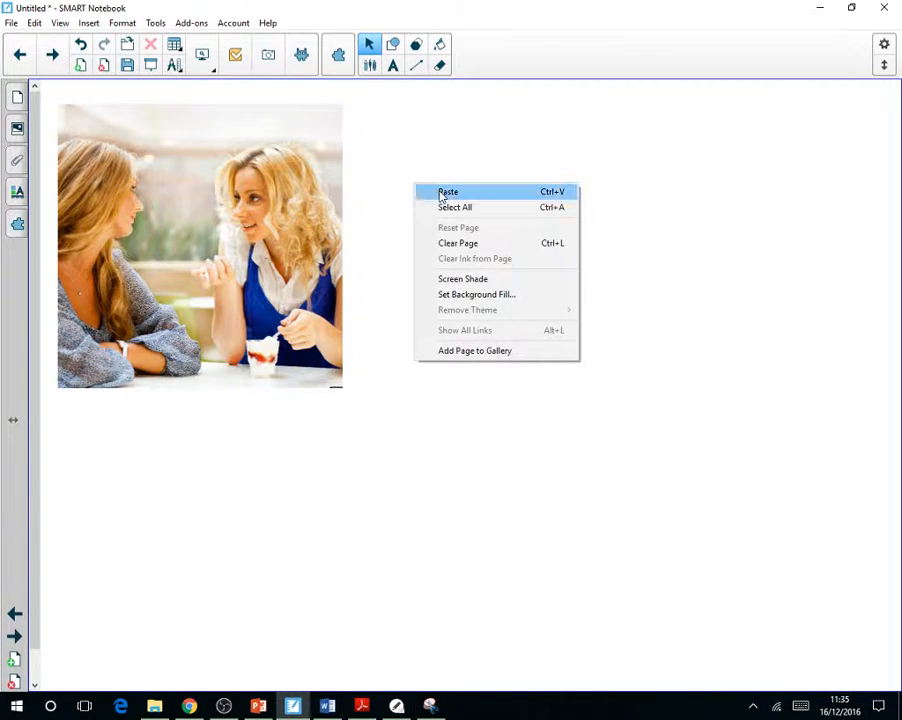
Step: Paste the exercise 6 snip onto the SMART Notebook page, scale it down and place it beside the photo of the two women
left_click(443, 193)
left_click_drag(399, 288, 551, 318)
left_click_drag(753, 445, 679, 404)
left_click_drag(404, 254, 582, 244)
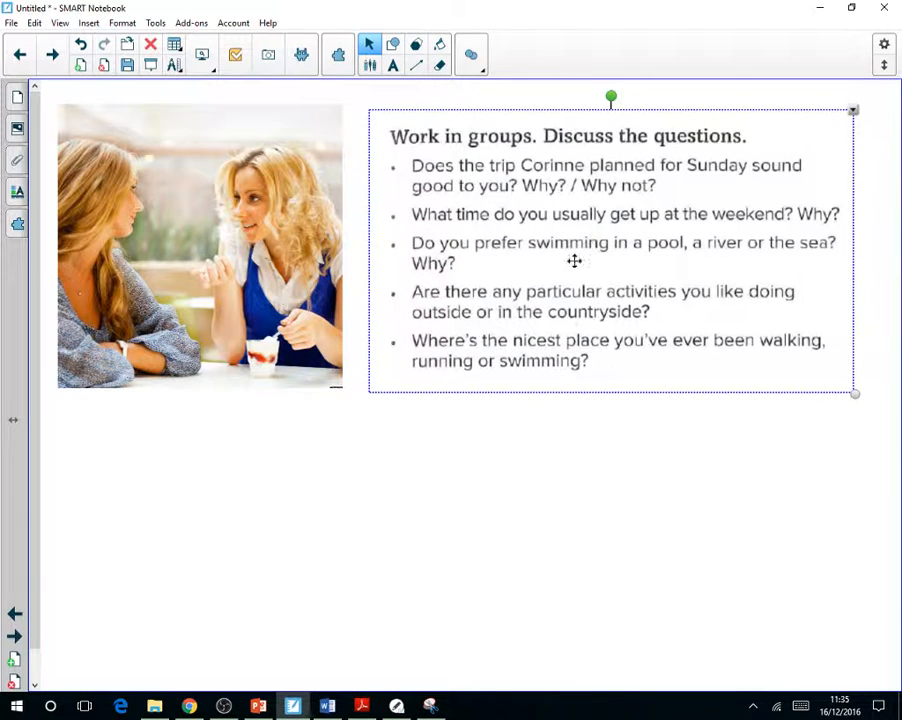
left_click(546, 476)
Step: Paste the exercise 6 snip below the listening exercise in the Word document and scale it down proportionally
left_click(327, 706)
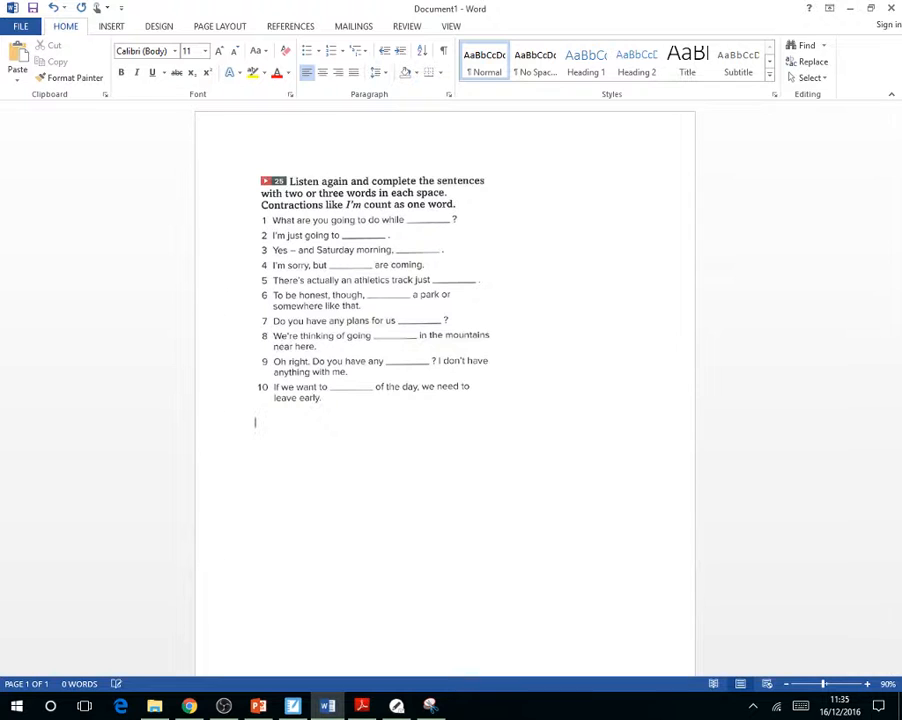
scroll(515, 414, "down", 1)
right_click(332, 425)
left_click(364, 485)
left_click(435, 527)
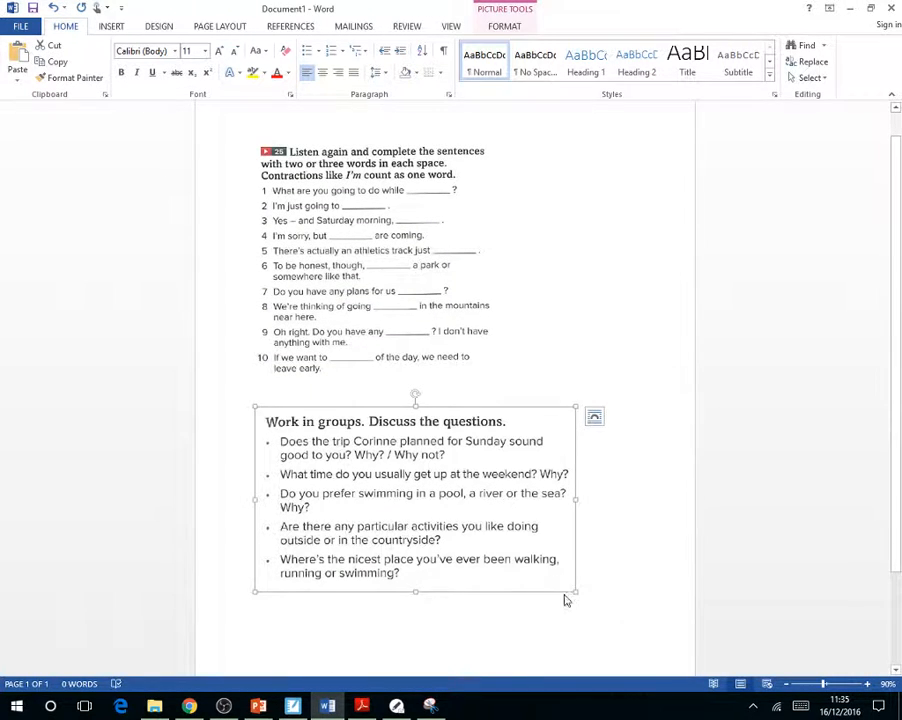
left_click_drag(575, 593, 530, 562)
left_click(578, 530)
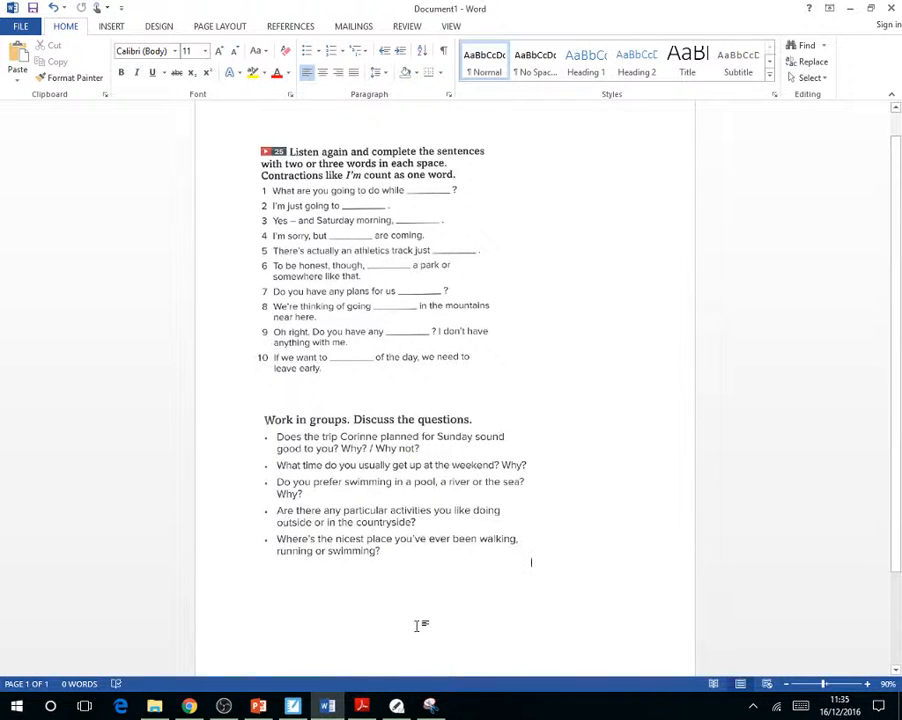
Step: Back in SMART Notebook, move the discussion questions closer to the photo and enlarge them towards the page edge
left_click(293, 706)
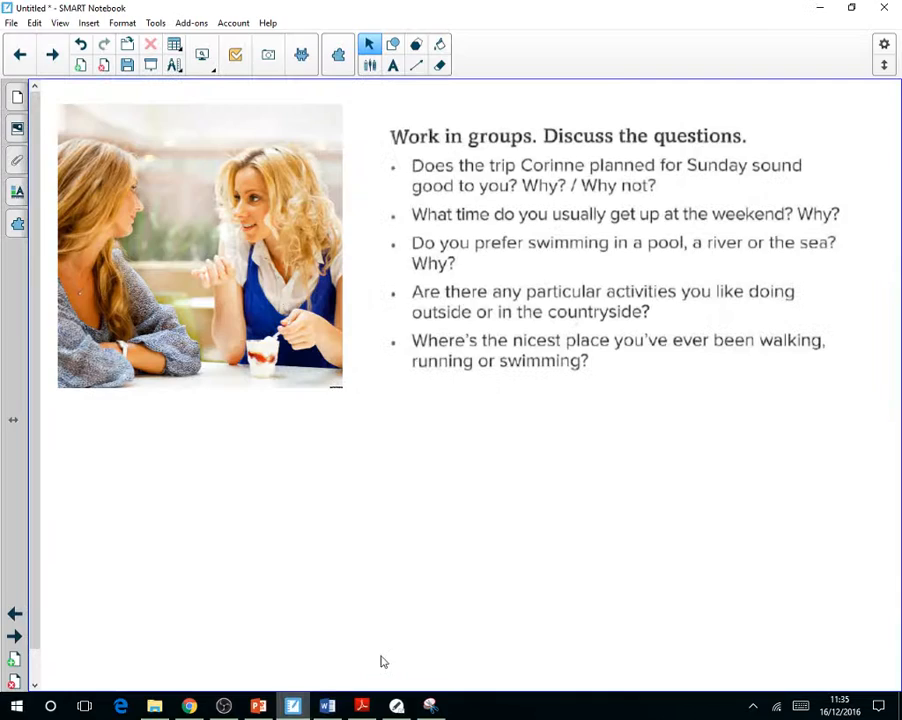
left_click_drag(547, 290, 526, 283)
left_click_drag(820, 384, 873, 414)
left_click(645, 502)
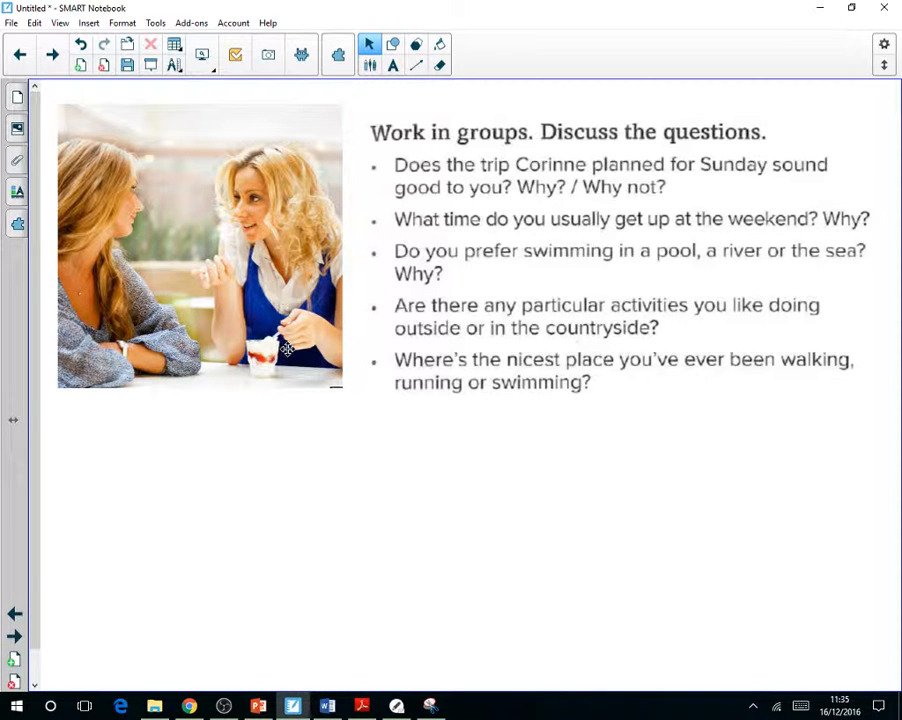
Step: Go to page 6 of the PDF, select the block of six sports photos a to f and copy it as an image
left_click(361, 706)
scroll(334, 479, "down", 10)
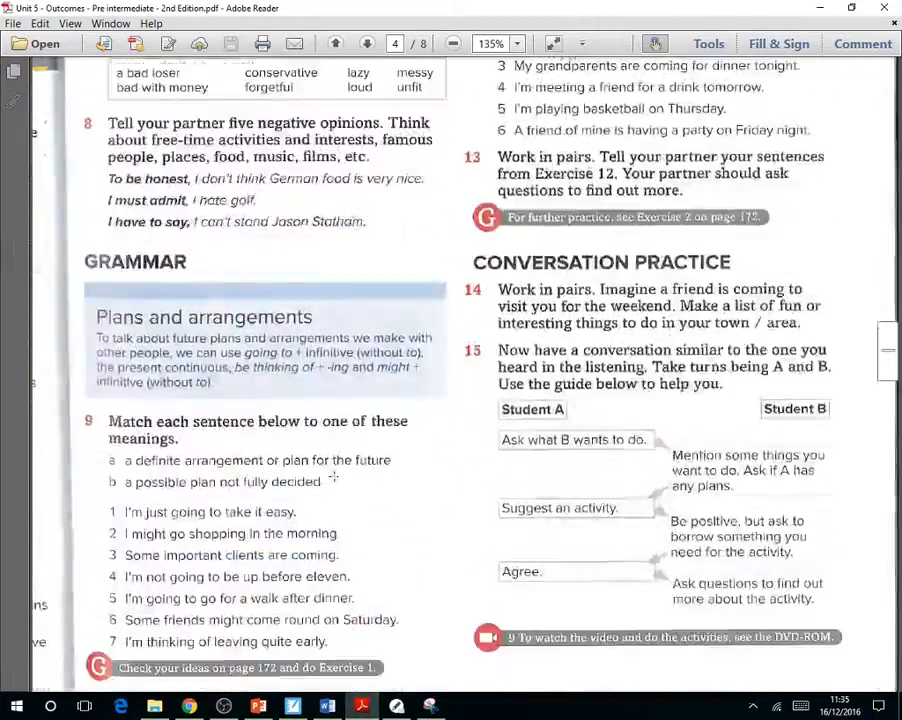
scroll(334, 479, "down", 20)
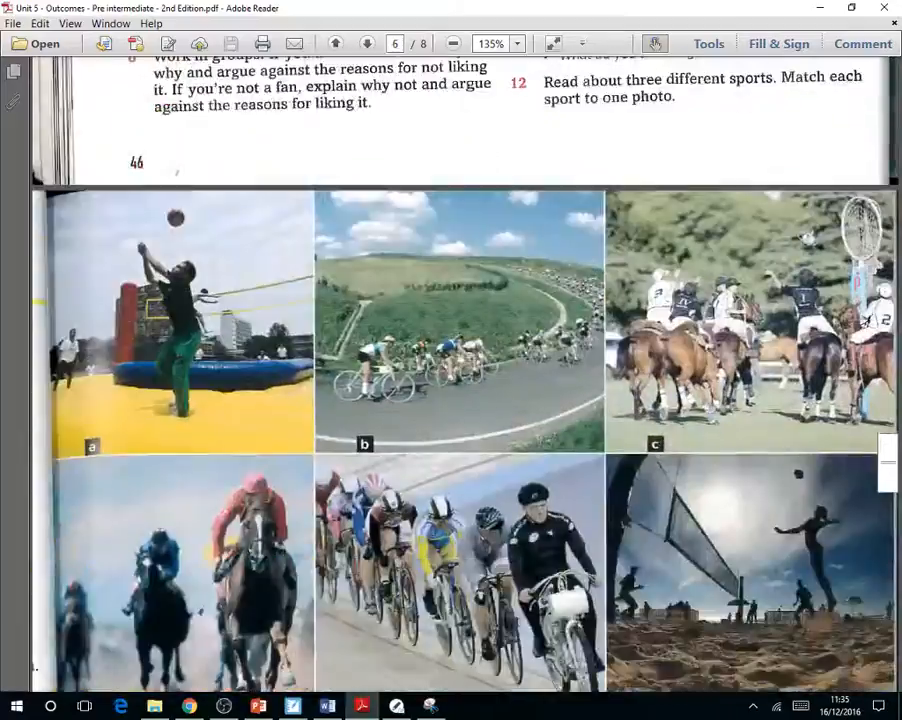
scroll(334, 479, "down", 5)
scroll(334, 479, "up", 1)
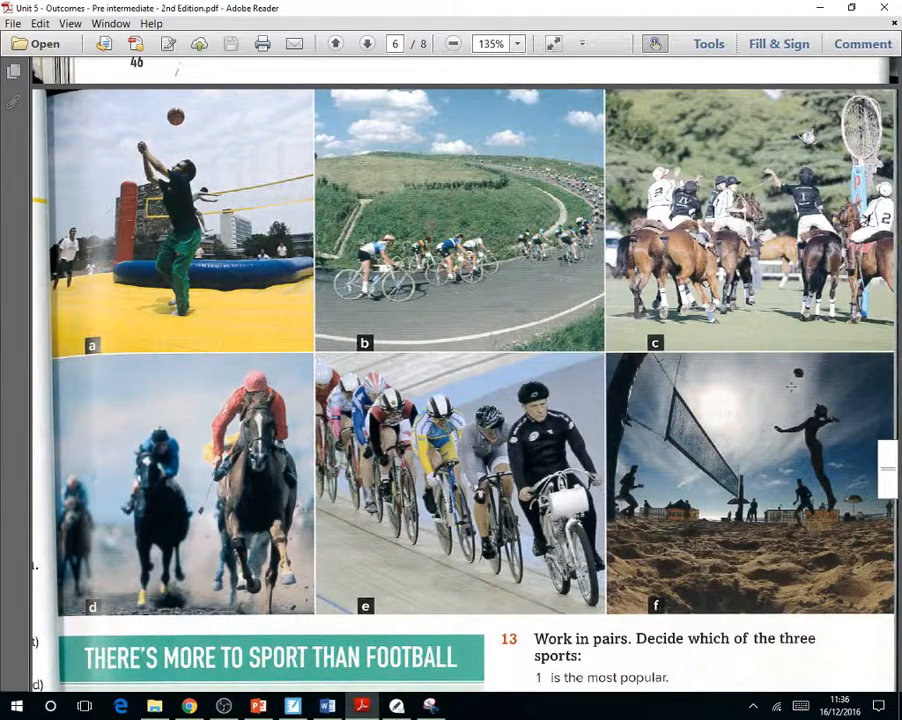
left_click_drag(42, 66, 893, 613)
right_click(368, 299)
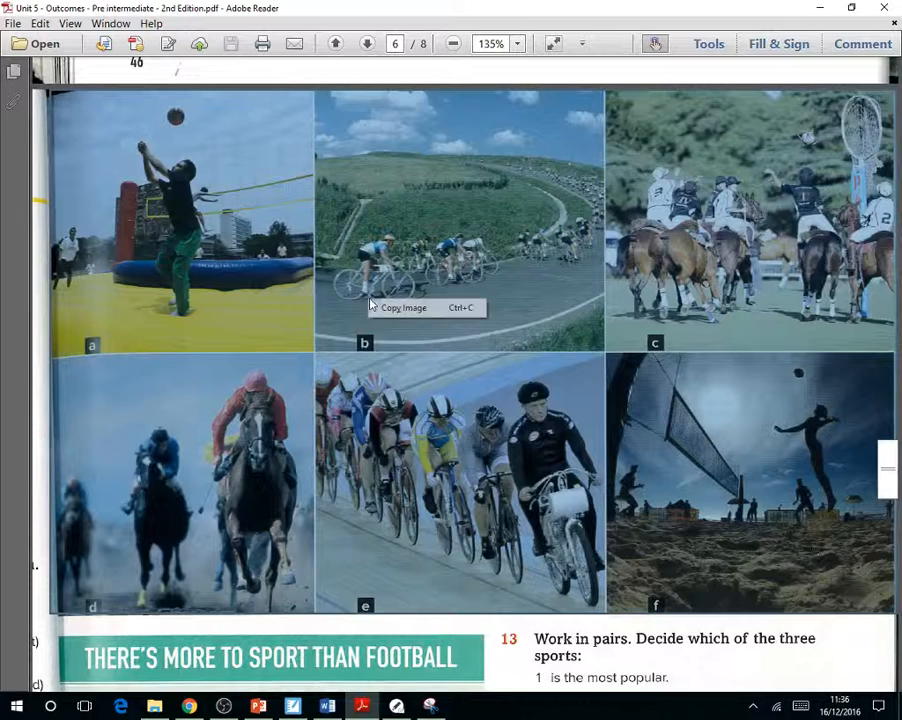
left_click(392, 308)
Step: Add a blank page after the discussion page in SMART Notebook and try to paste the sports photos there
left_click(292, 706)
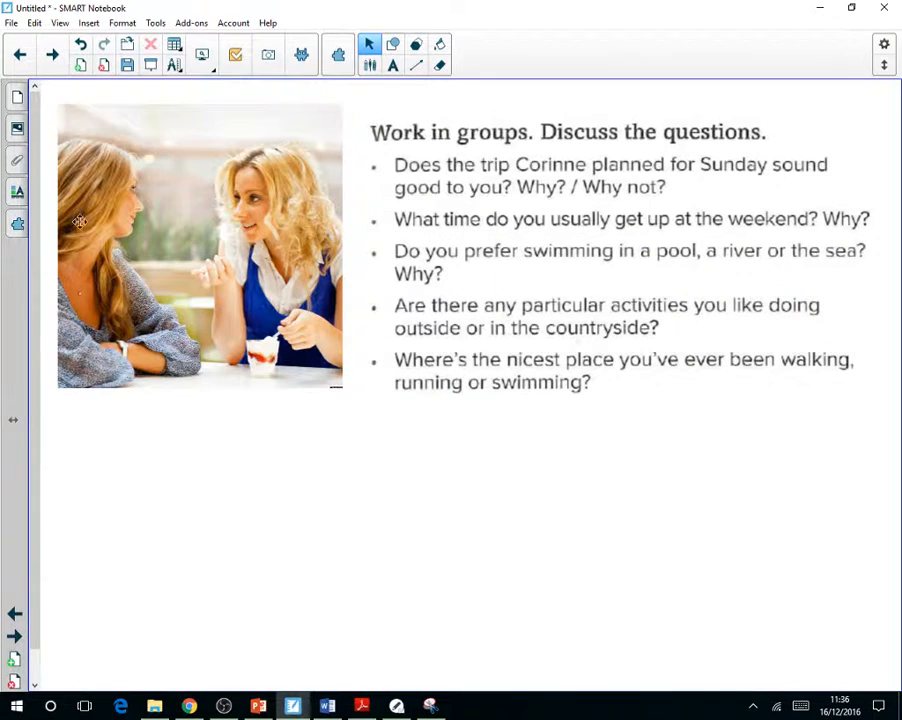
left_click(80, 65)
right_click(265, 217)
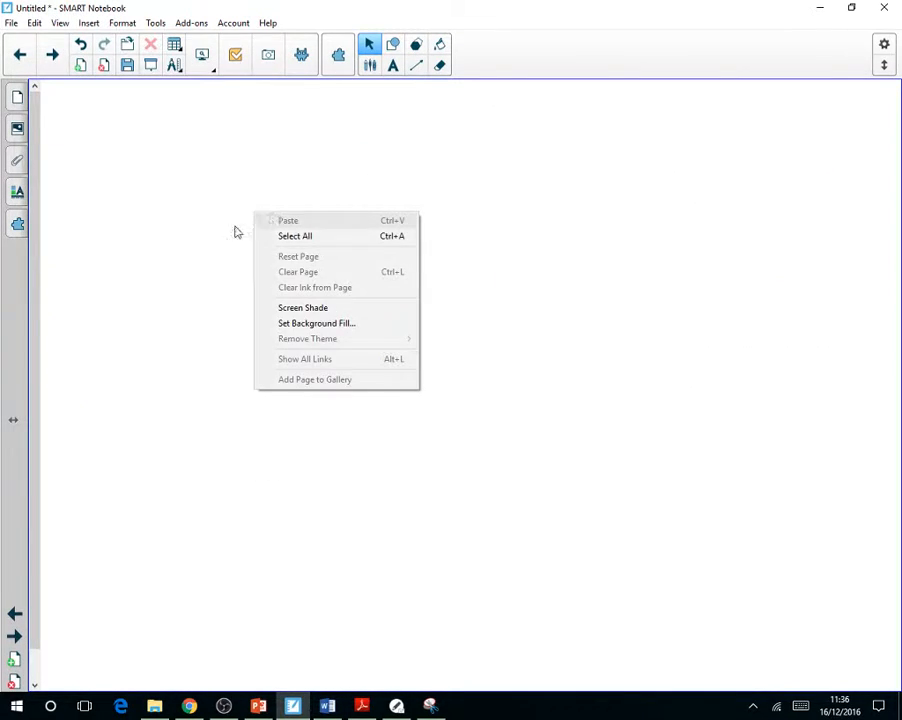
left_click(186, 188)
right_click(206, 189)
left_click(173, 213)
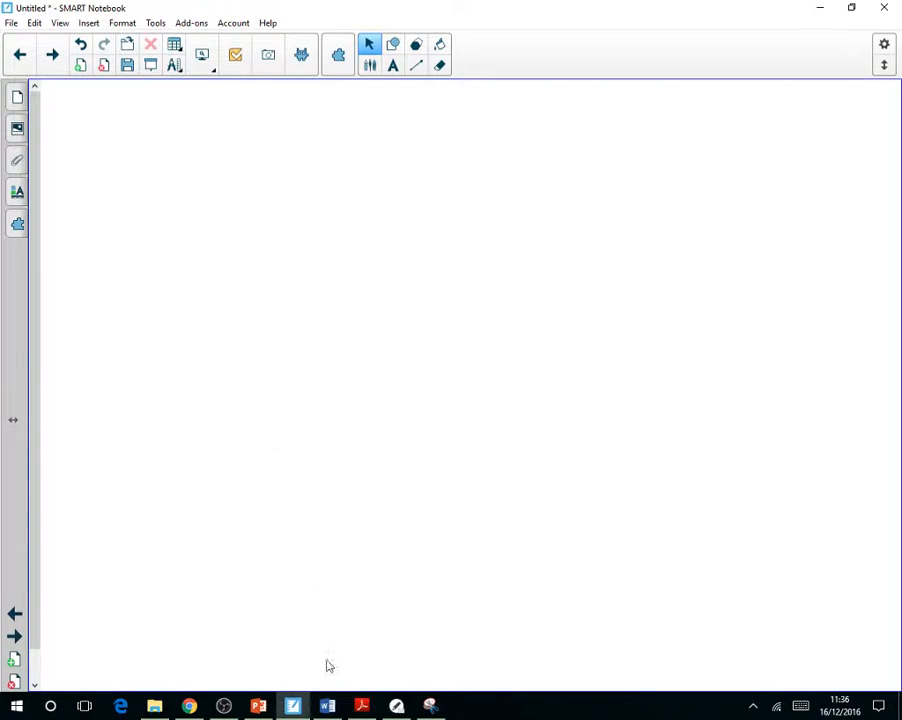
Step: Copy the sports photos again from the PDF, paste them onto the blank SMART Notebook page and move them to its upper edge
left_click(348, 710)
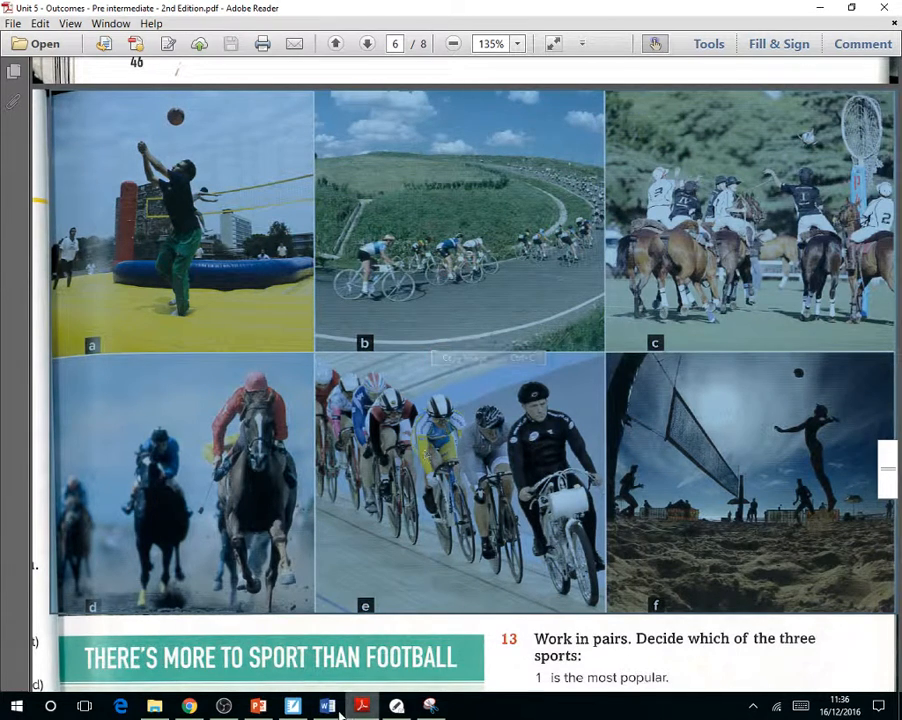
left_click(292, 706)
right_click(329, 321)
left_click(346, 327)
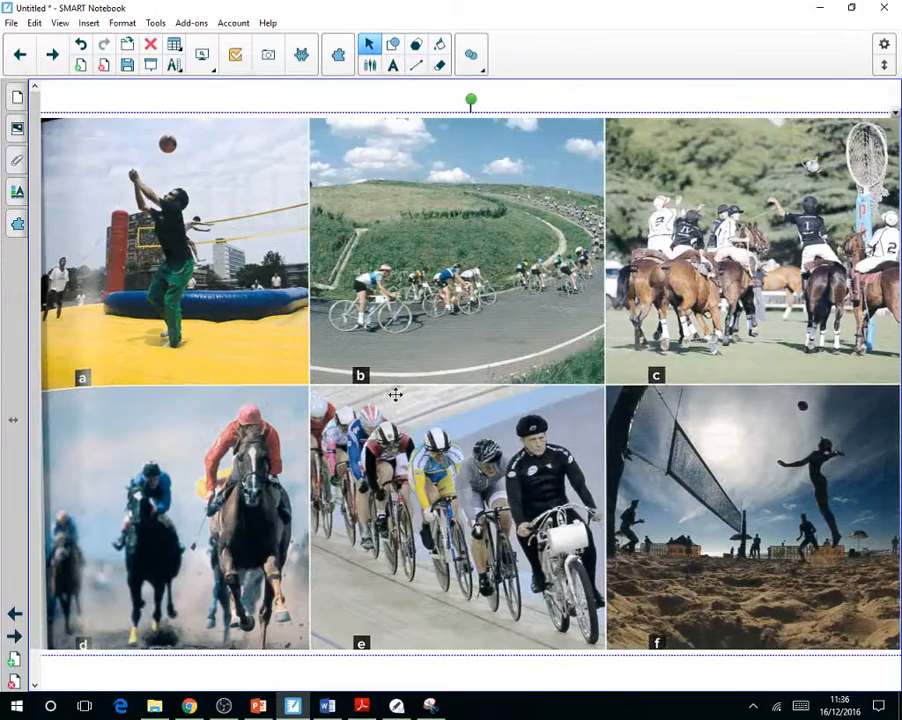
scroll(417, 437, "down", 1)
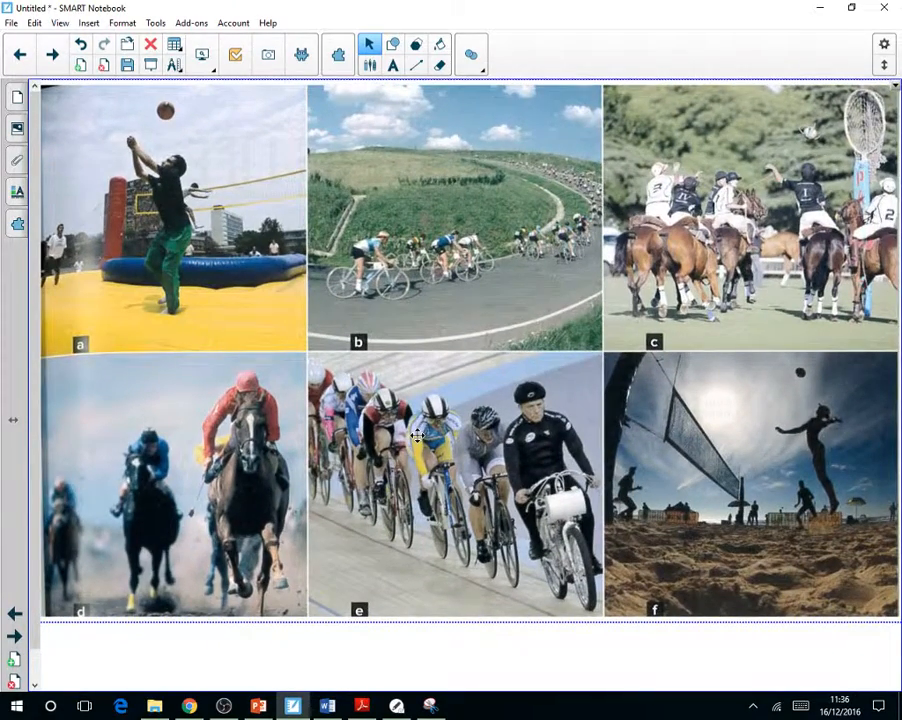
left_click(410, 660)
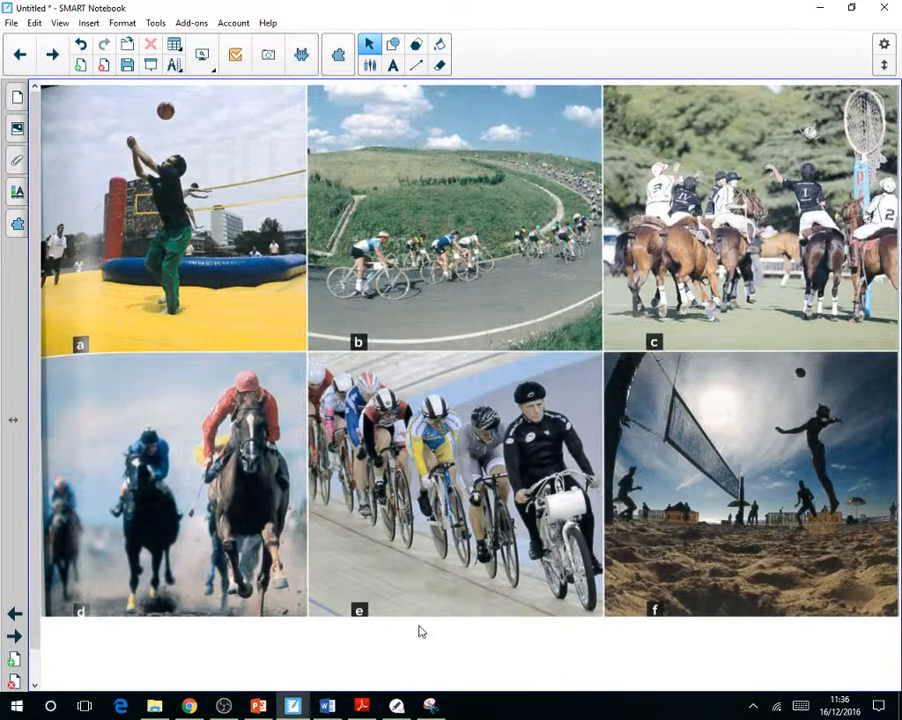
Step: Return to the discussion questions page, show it in full screen and page forward to the closing questions slide
left_click(51, 53)
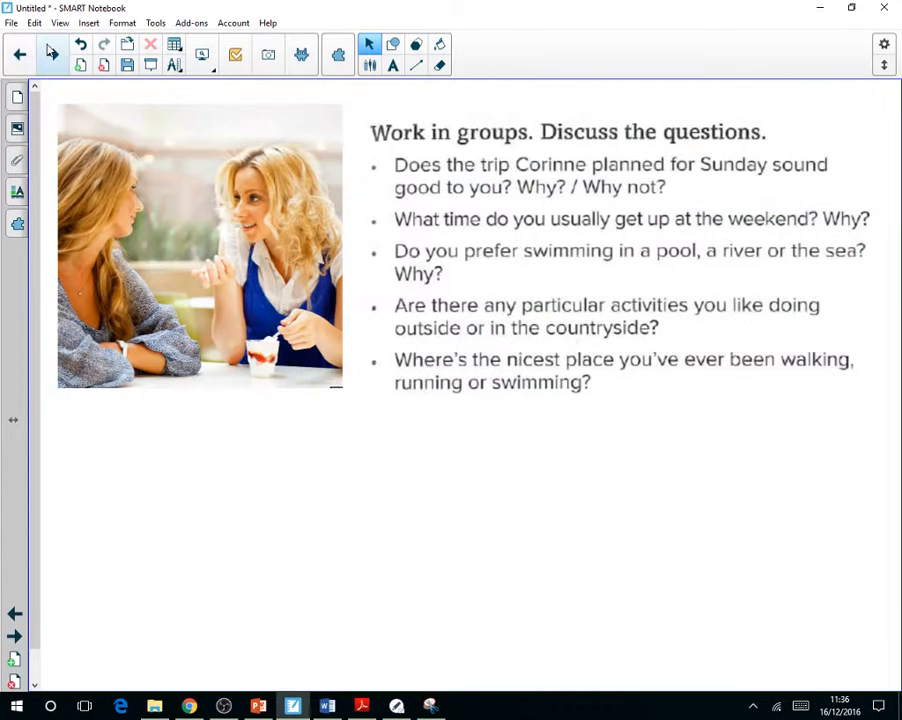
left_click(204, 57)
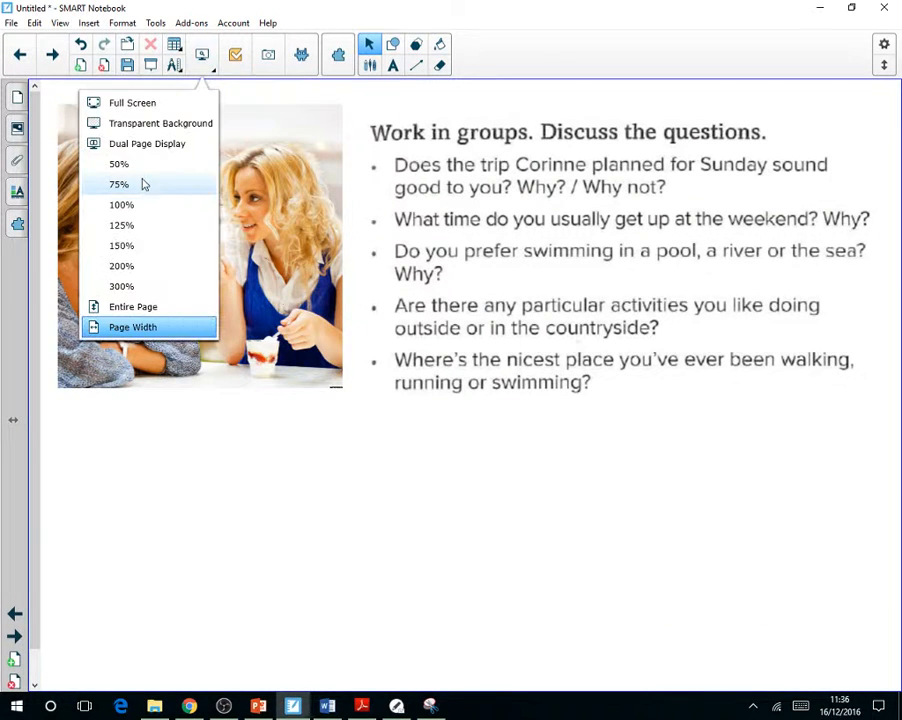
left_click(133, 102)
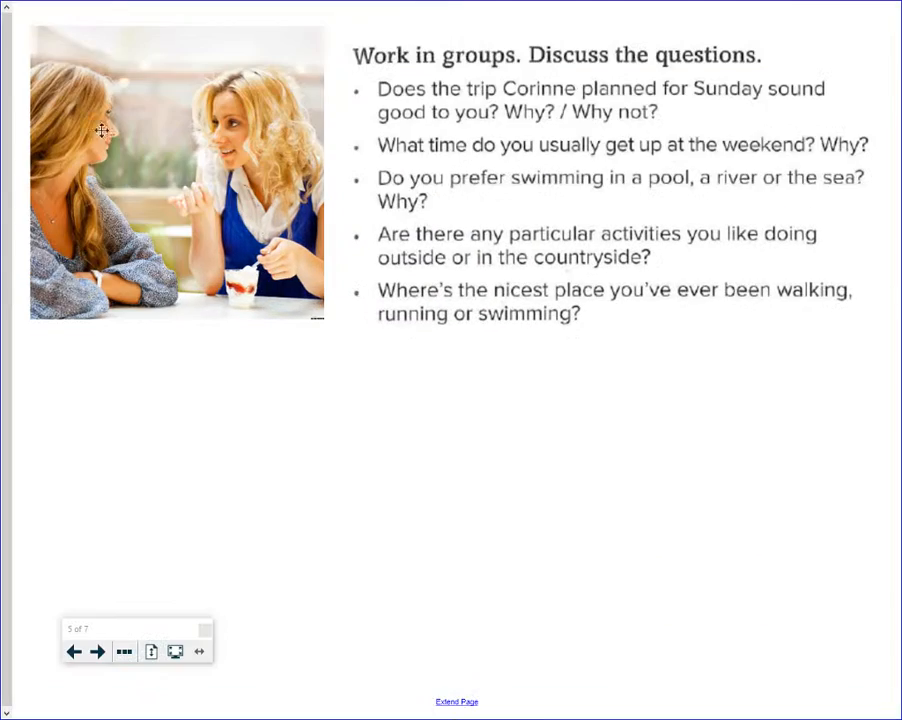
left_click(97, 651)
left_click(97, 651)
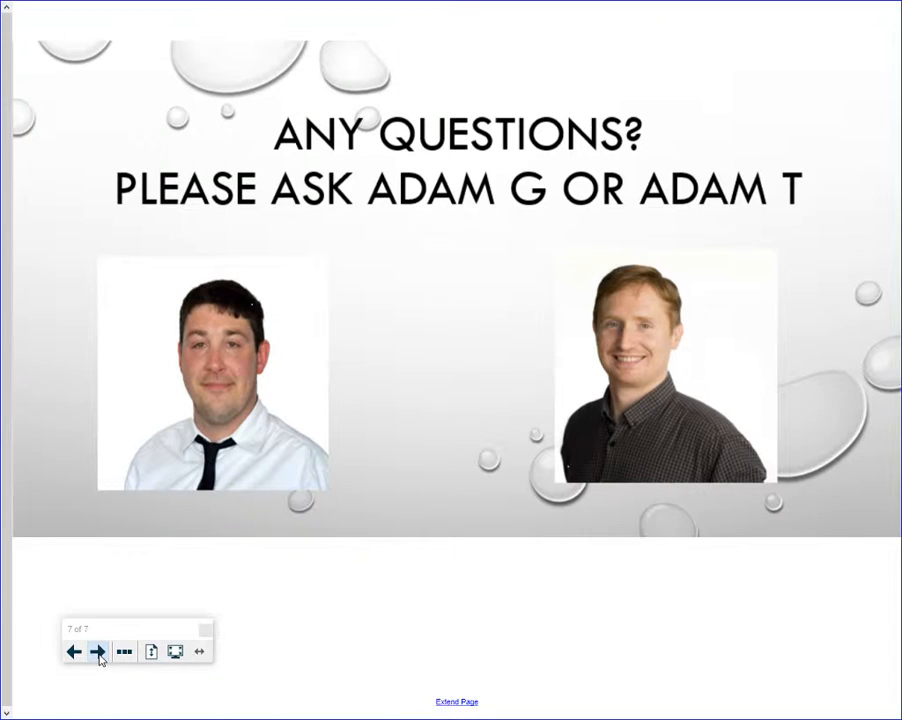